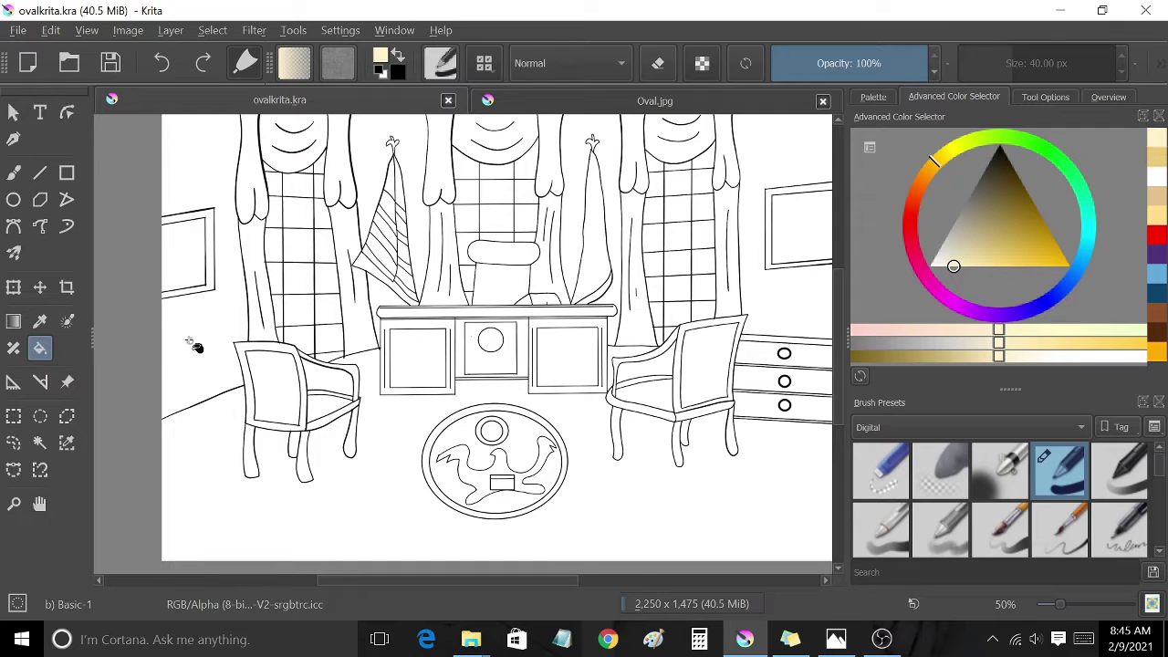
# Fill the left wall, the walls behind both flags and the right wall pale cream
pyautogui.click(211, 345)
pyautogui.click(371, 155)
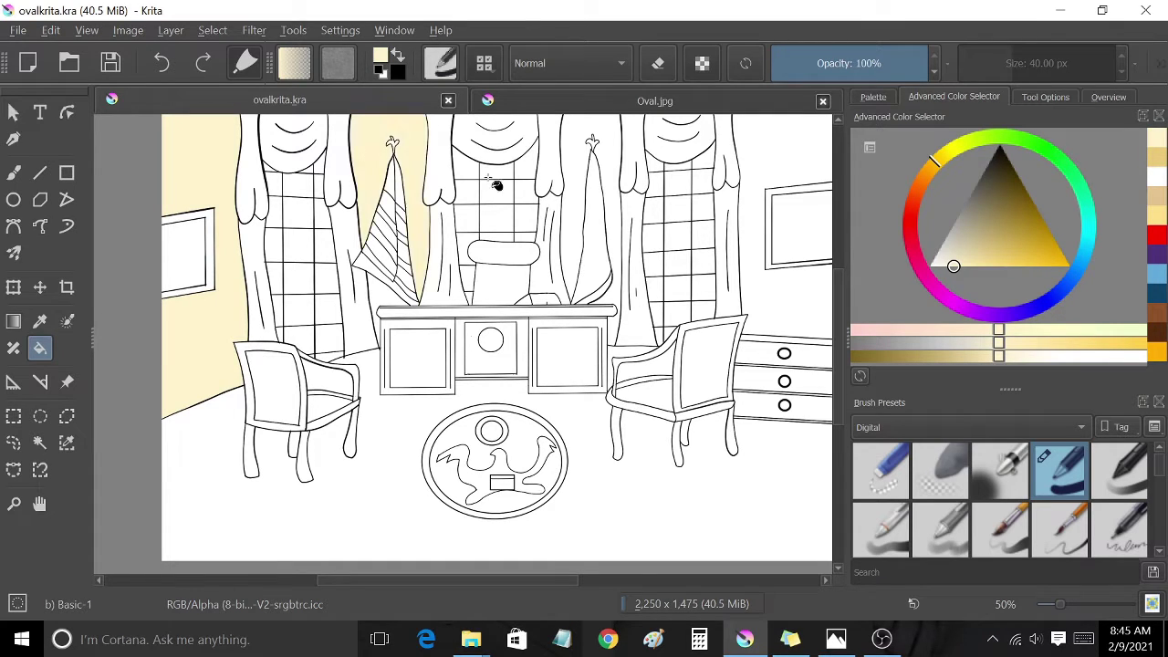
pyautogui.click(376, 292)
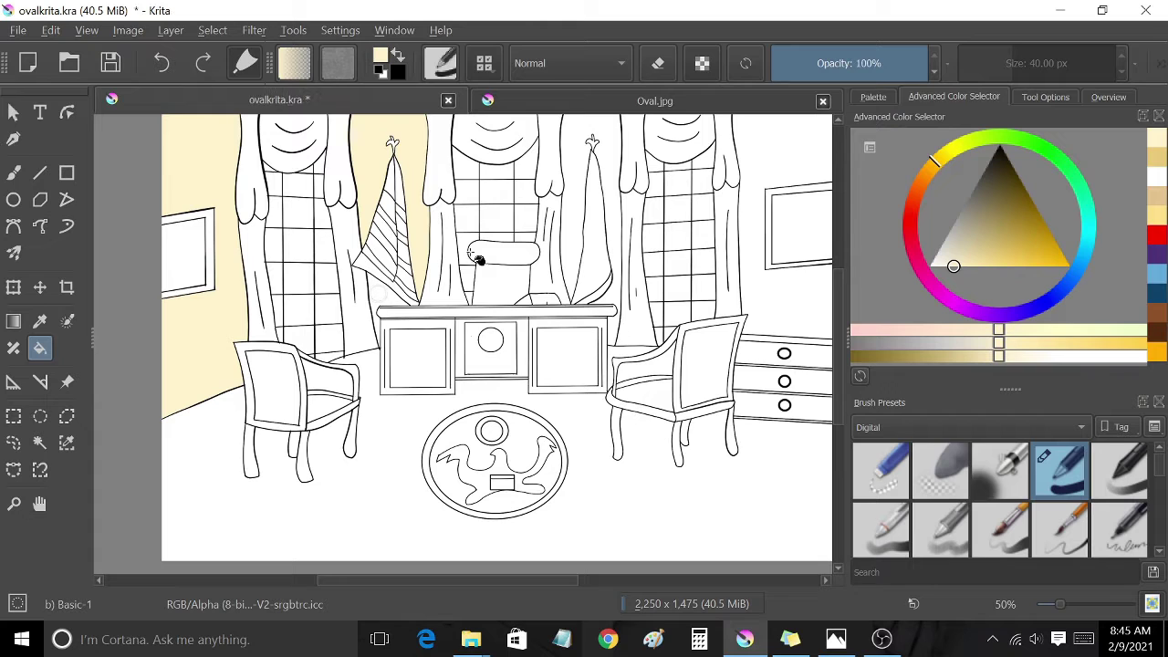
pyautogui.click(574, 217)
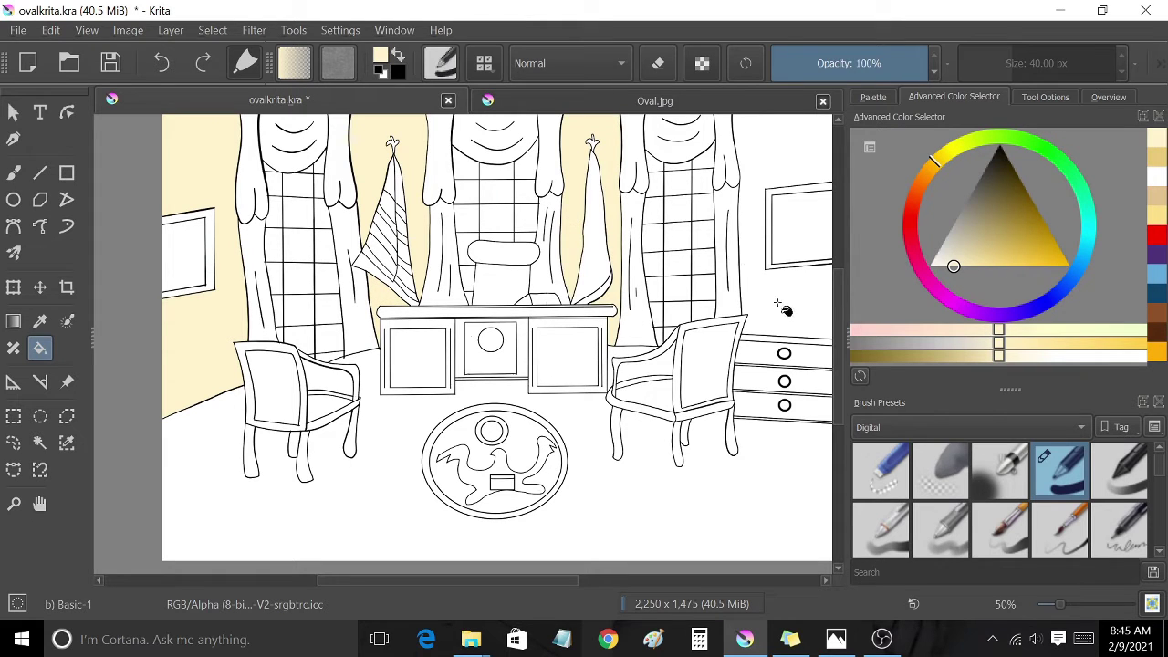
pyautogui.click(737, 365)
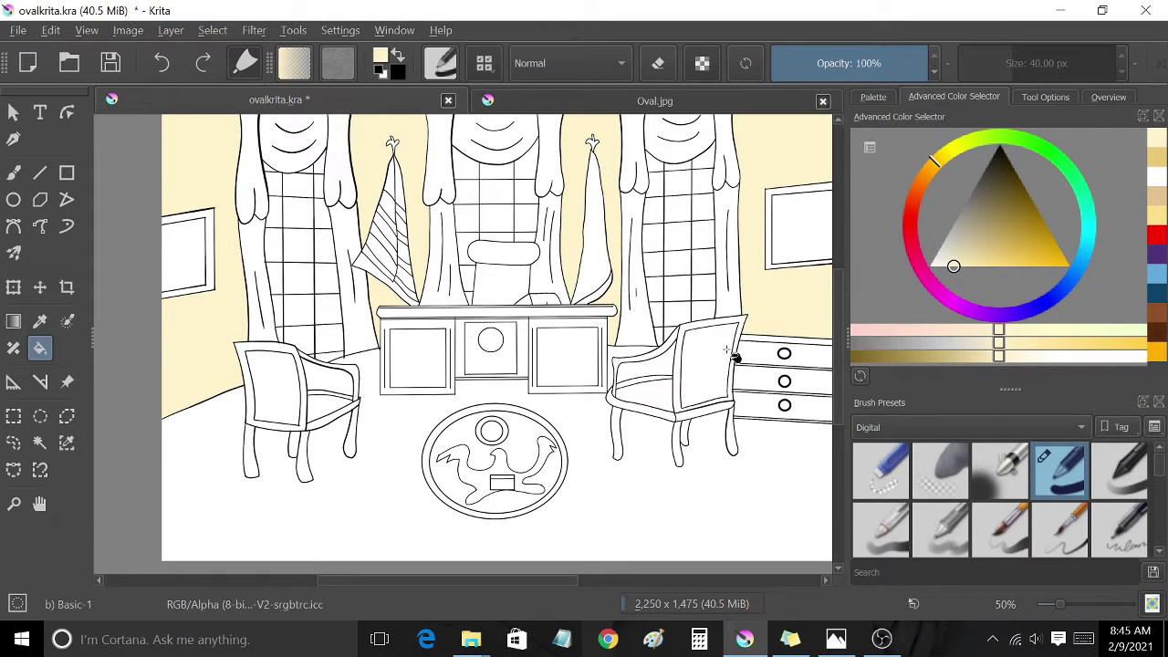
# Fill the floor, including the gap beside the right chair, golden tan
pyautogui.click(1163, 224)
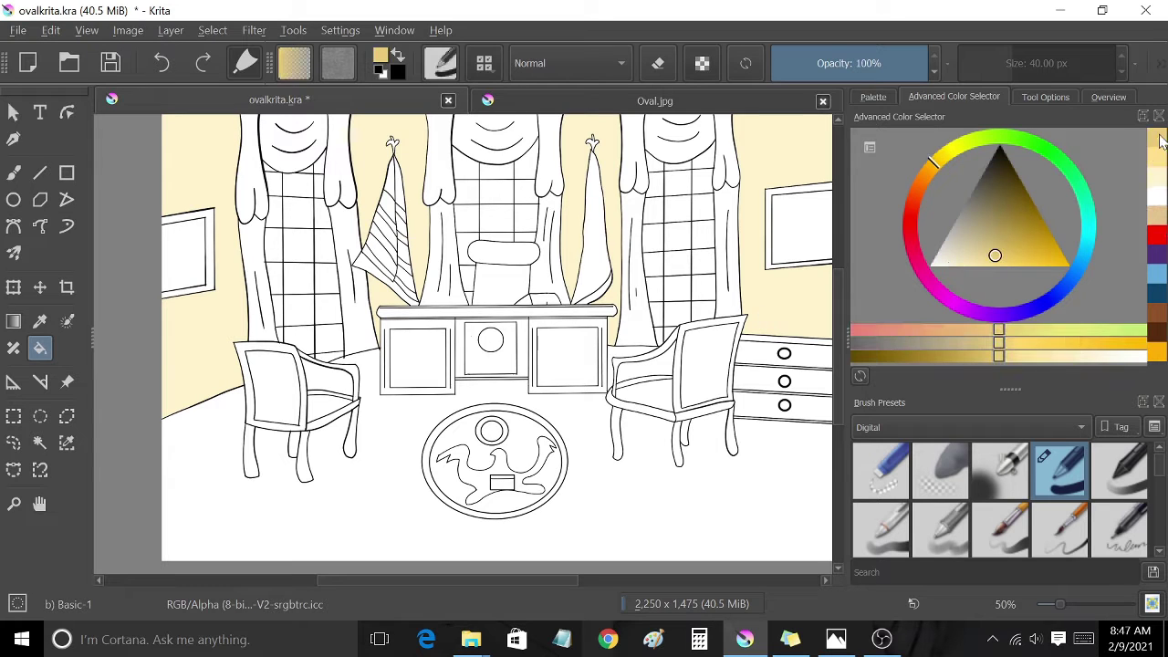
pyautogui.click(748, 436)
pyautogui.click(622, 351)
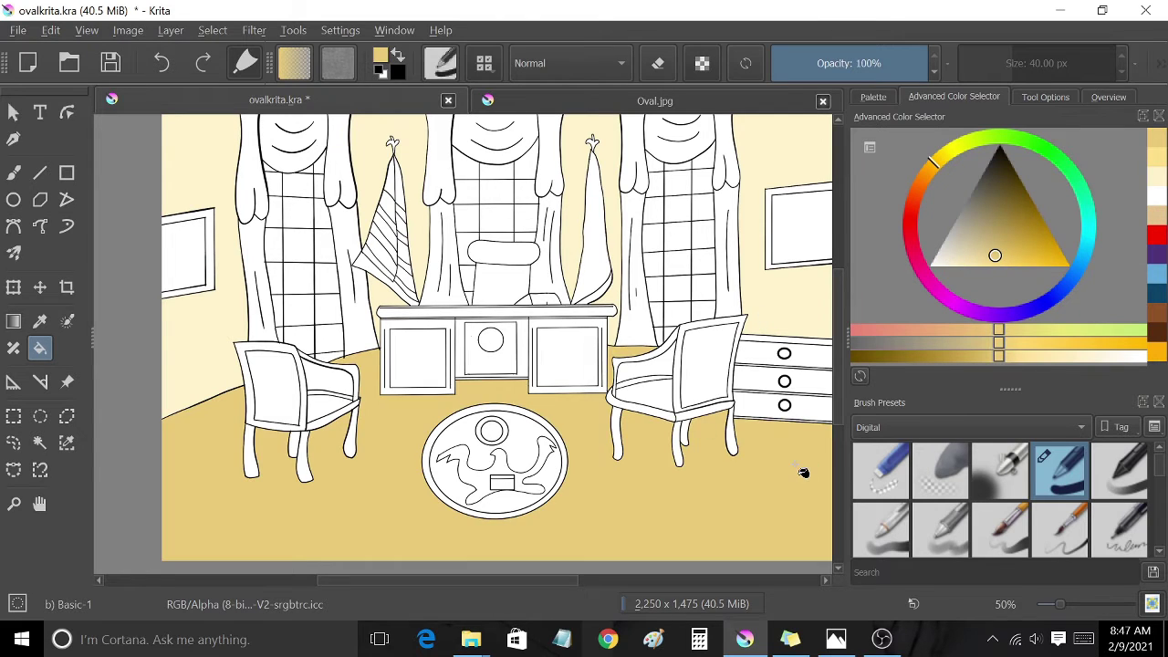
# Fill the left curtain strips and valances bright orange
pyautogui.click(1065, 267)
pyautogui.click(257, 181)
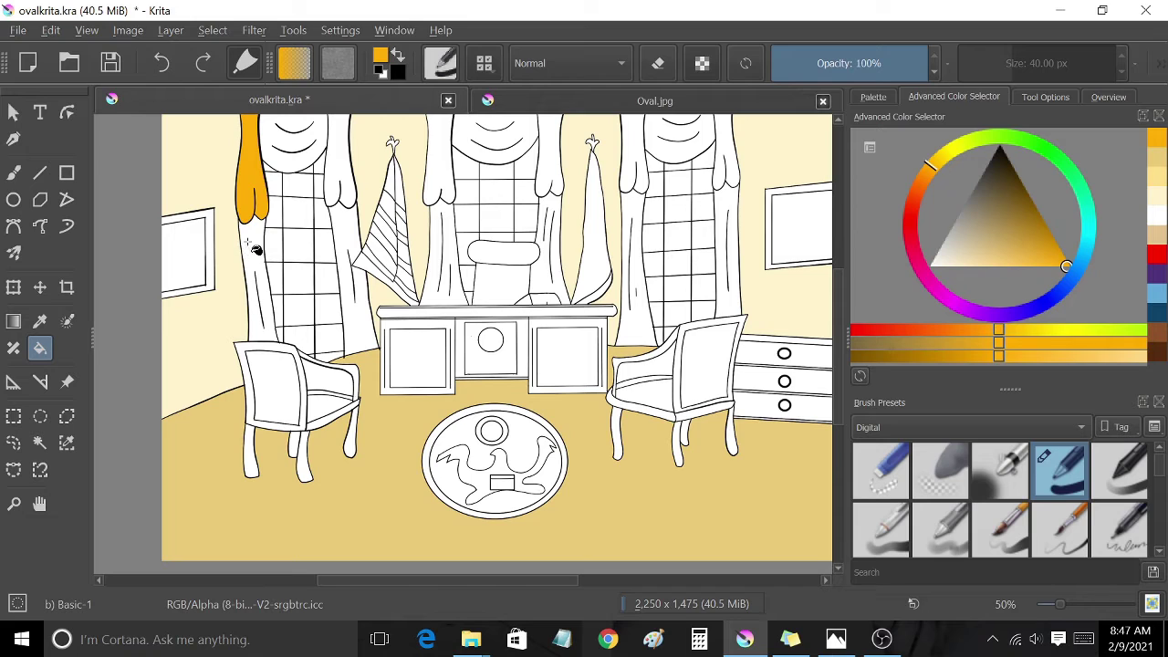
pyautogui.click(255, 249)
pyautogui.click(349, 180)
pyautogui.click(355, 238)
pyautogui.click(322, 147)
# Fill the centre and right curtain strips and the right valance orange
pyautogui.click(483, 139)
pyautogui.click(556, 171)
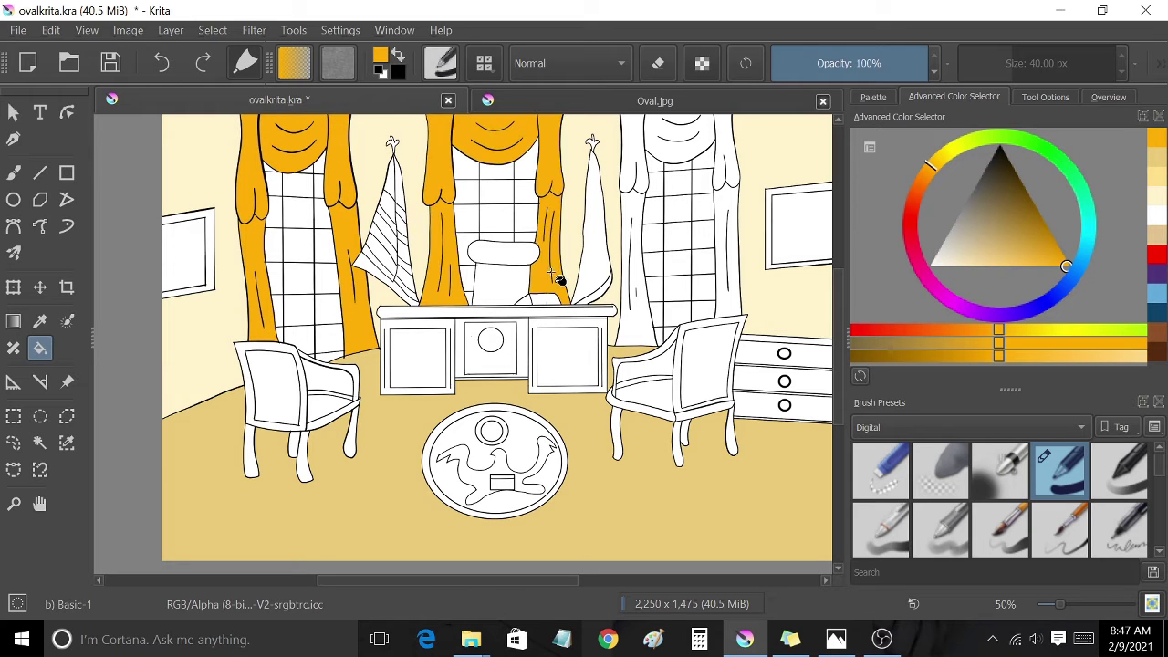
pyautogui.click(640, 169)
pyautogui.click(640, 245)
pyautogui.click(705, 145)
pyautogui.click(728, 247)
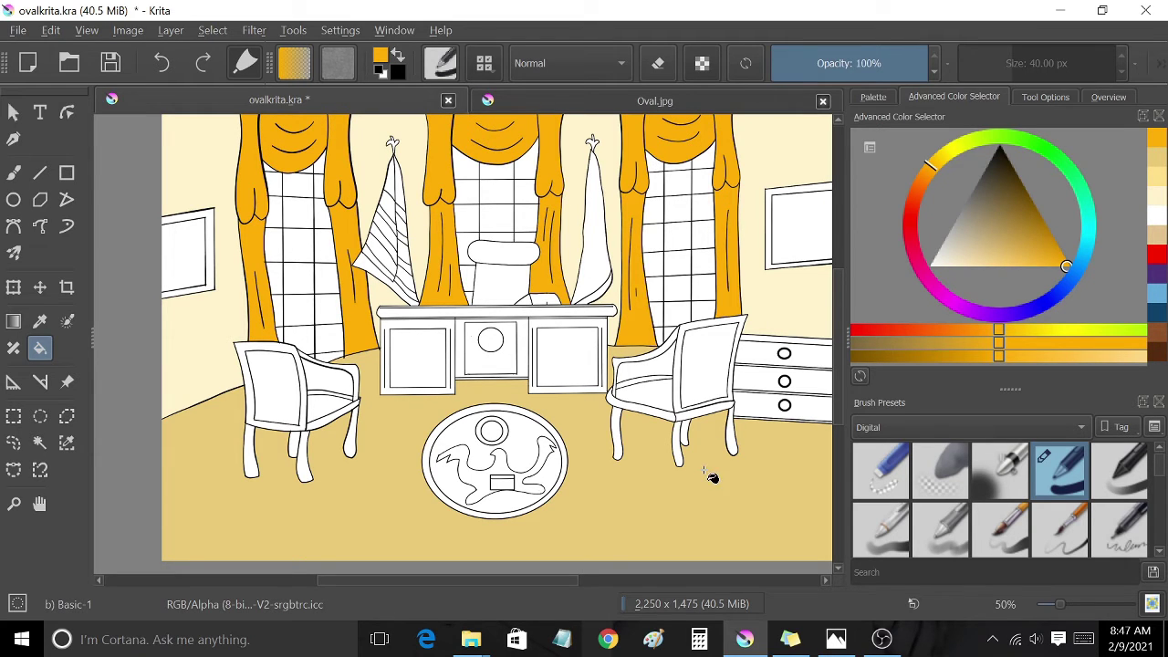
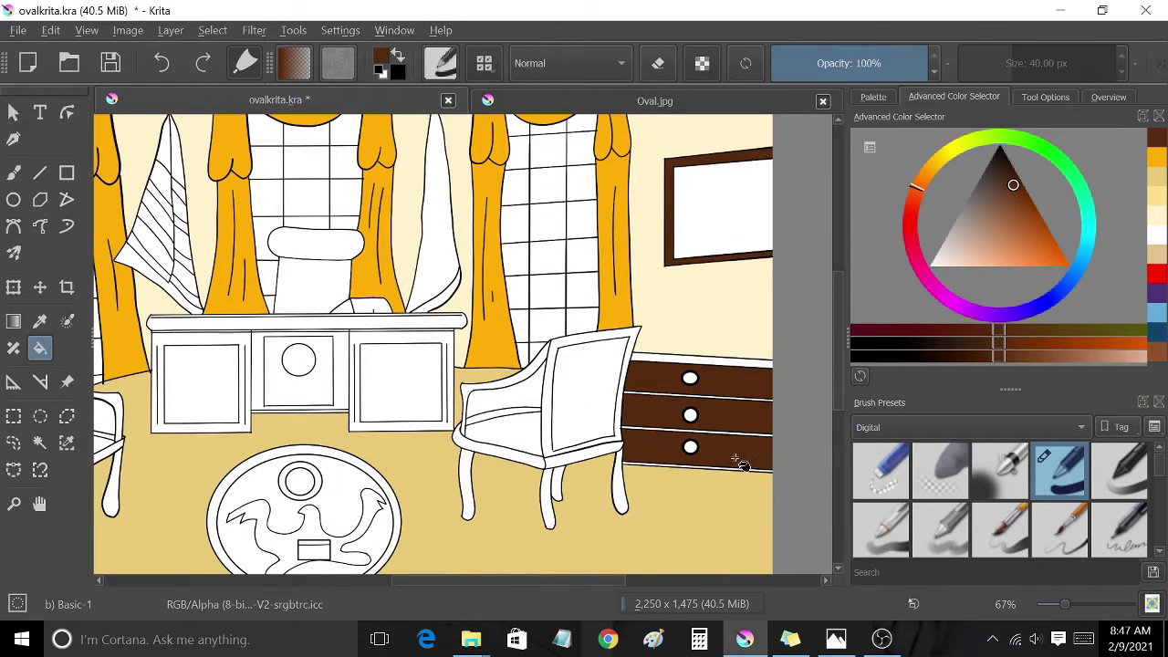
# Fill the desk top, drawers, drawer frames and under-top strip brown from recent colours
pyautogui.scroll(2, 751, 367)
pyautogui.scroll(-2, 632, 472)
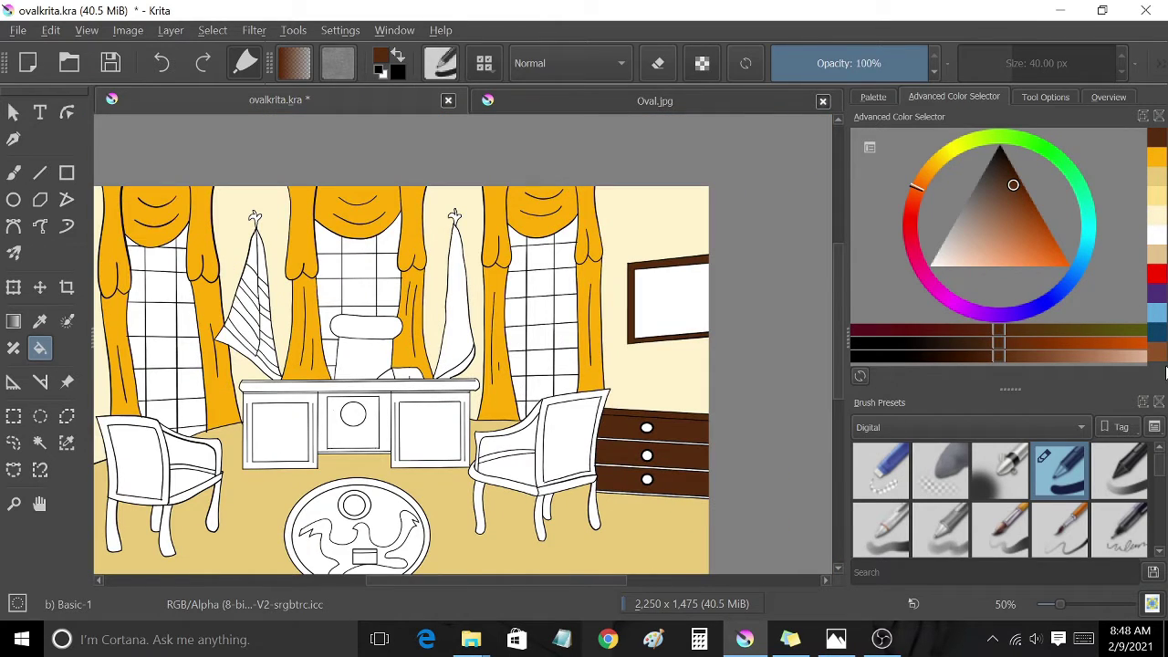
pyautogui.click(1157, 356)
pyautogui.click(424, 431)
pyautogui.click(279, 433)
pyautogui.scroll(1, 278, 434)
pyautogui.click(366, 381)
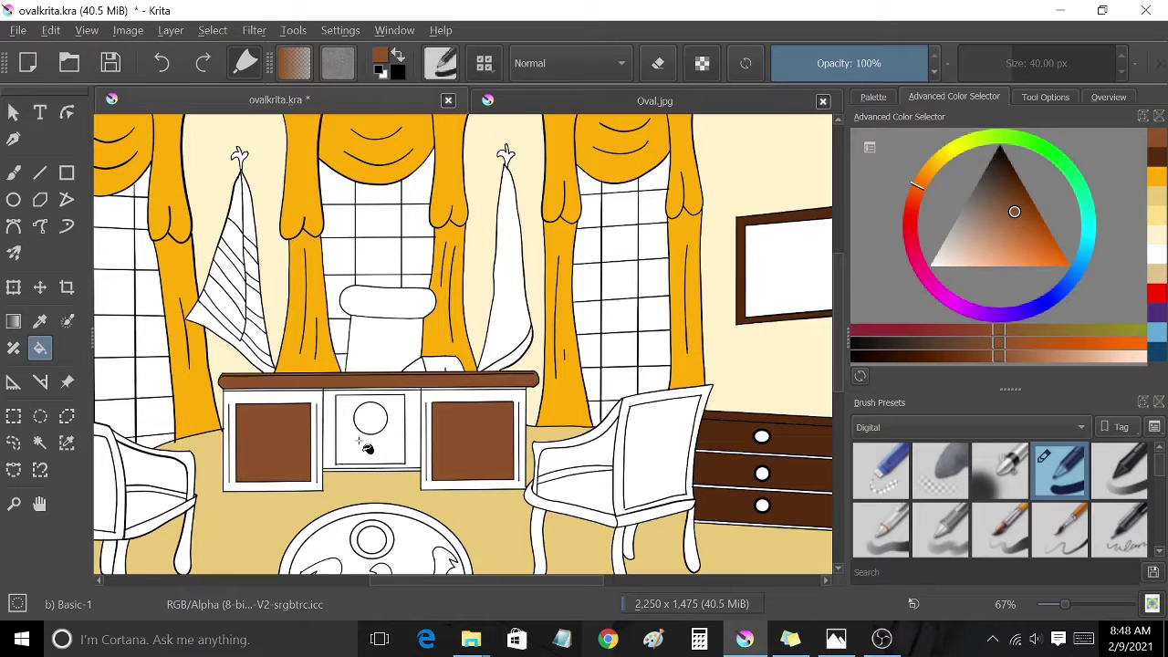
pyautogui.click(359, 440)
pyautogui.click(315, 412)
pyautogui.click(476, 402)
# Fill the desk's round knob brown
pyautogui.scroll(3, 476, 402)
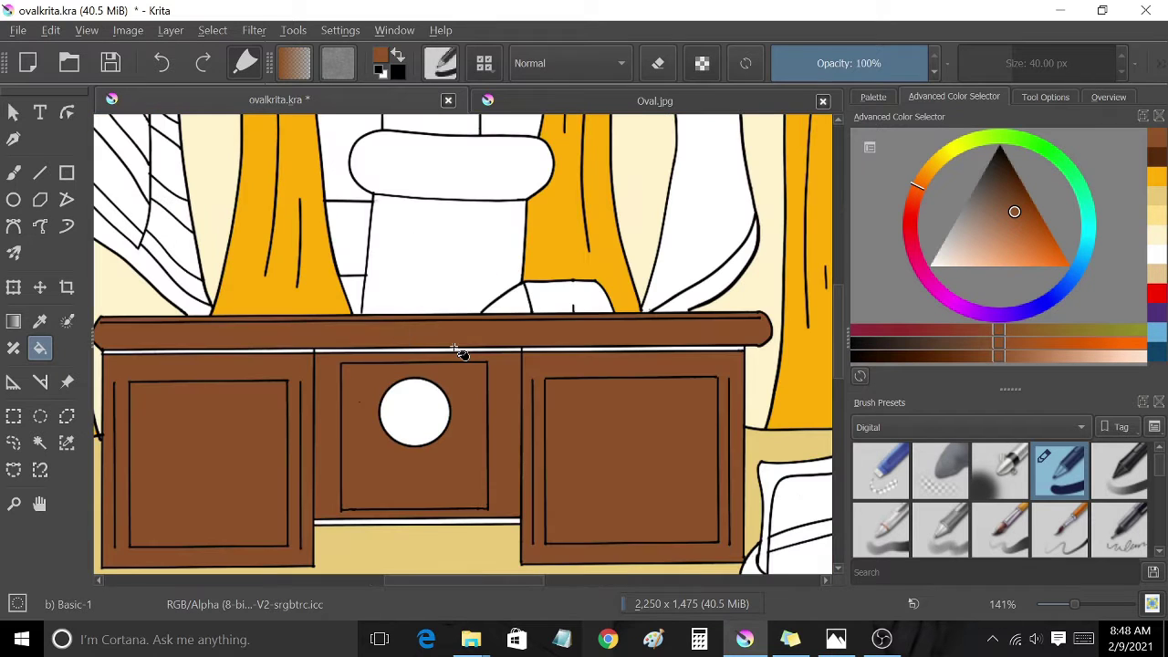
pyautogui.click(456, 351)
pyautogui.click(451, 528)
pyautogui.scroll(3, 450, 531)
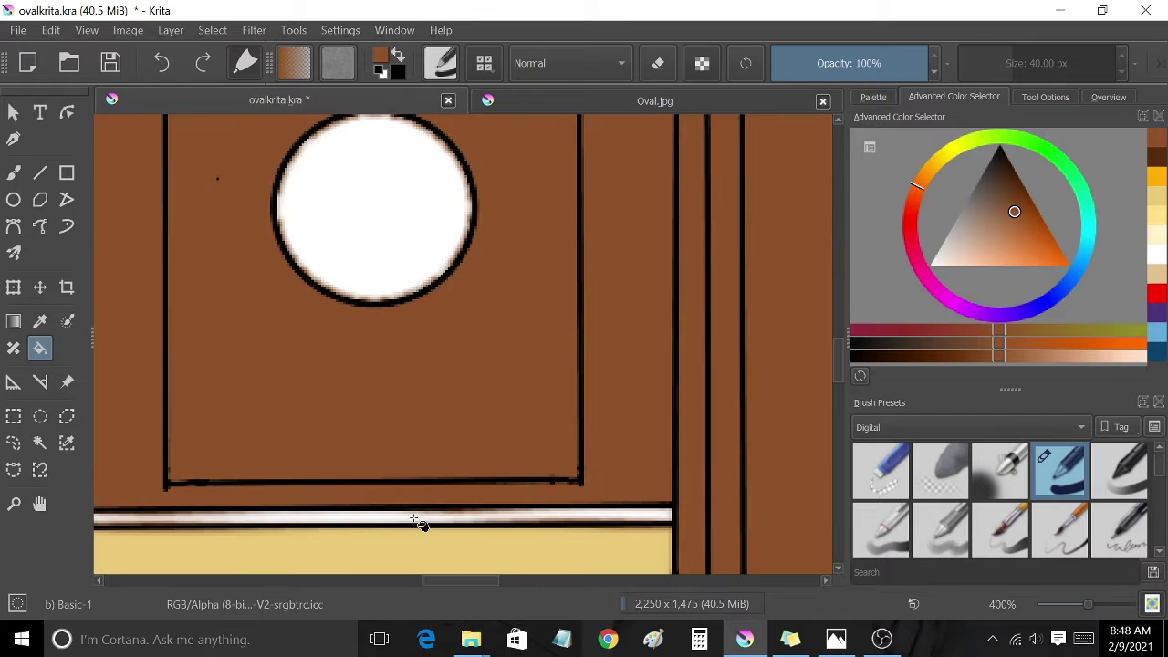
pyautogui.scroll(-1, 548, 383)
pyautogui.scroll(1, 694, 234)
pyautogui.scroll(-1, 535, 307)
pyautogui.scroll(1, 463, 285)
pyautogui.scroll(-4, 595, 444)
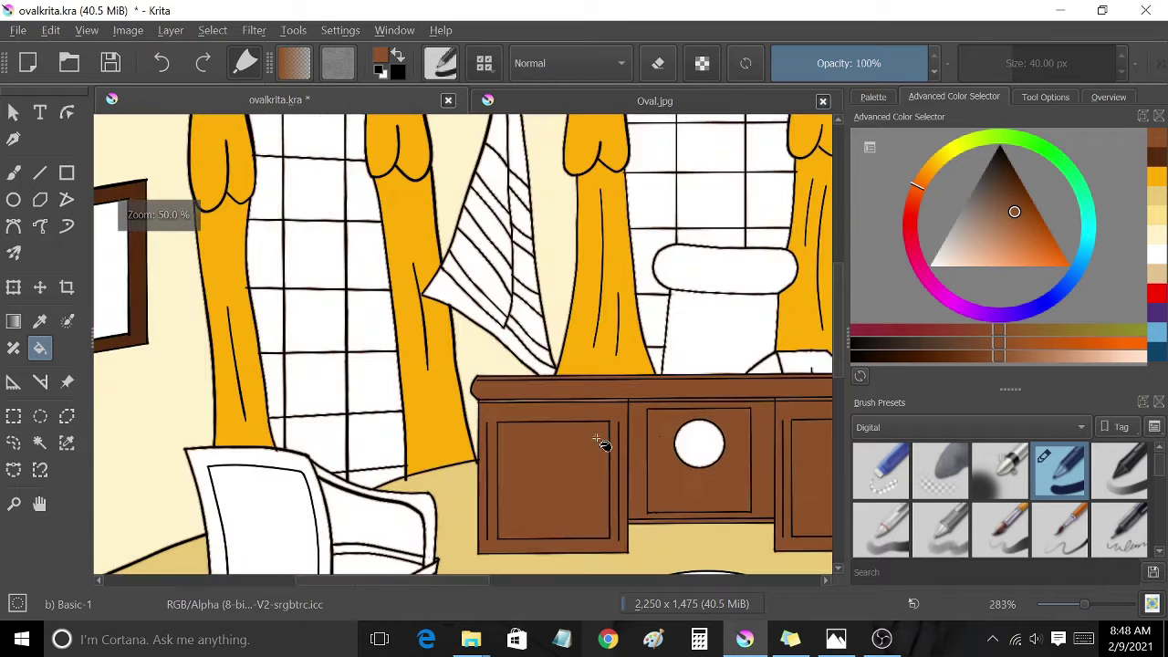
# Fill the left chair's back, frame and legs brown
pyautogui.scroll(4, 573, 403)
pyautogui.scroll(-4, 460, 445)
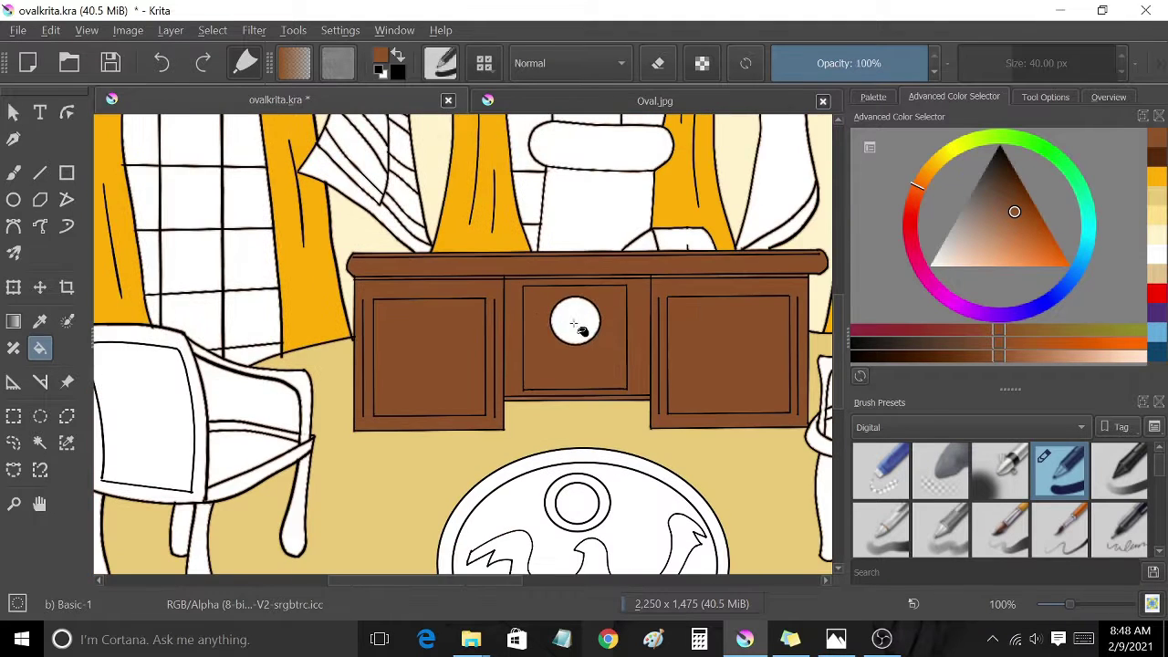
pyautogui.click(568, 323)
pyautogui.scroll(-1, 483, 418)
pyautogui.click(225, 410)
pyautogui.scroll(2, 311, 437)
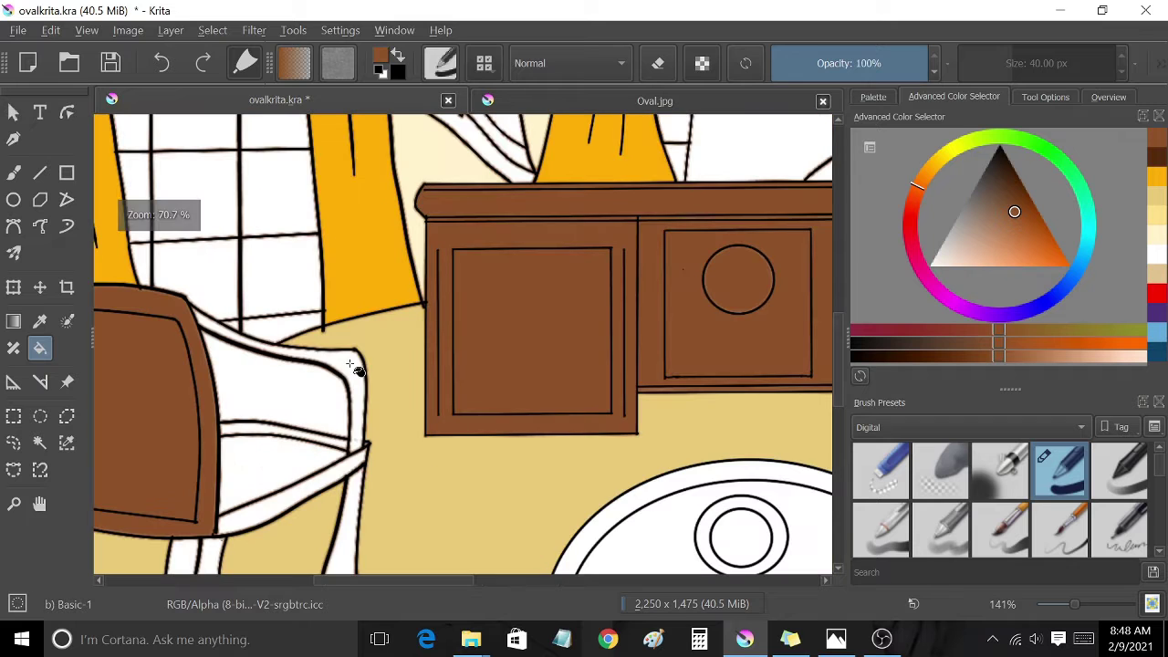
pyautogui.click(209, 384)
pyautogui.click(274, 508)
pyautogui.click(238, 511)
pyautogui.scroll(-1, 203, 550)
pyautogui.scroll(-1, 608, 484)
pyautogui.scroll(3, 607, 483)
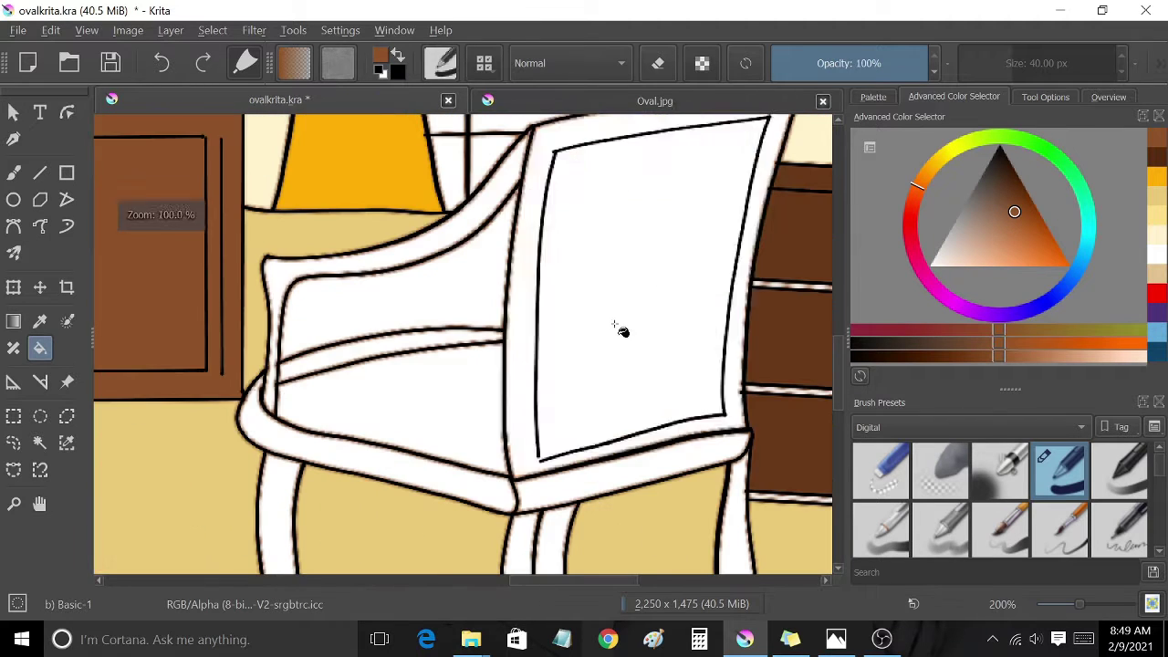
# Fill the right chair's back panel, armrest, front rail and three legs brown
pyautogui.click(621, 326)
pyautogui.click(411, 228)
pyautogui.click(310, 446)
pyautogui.click(293, 512)
pyautogui.click(560, 537)
pyautogui.click(523, 550)
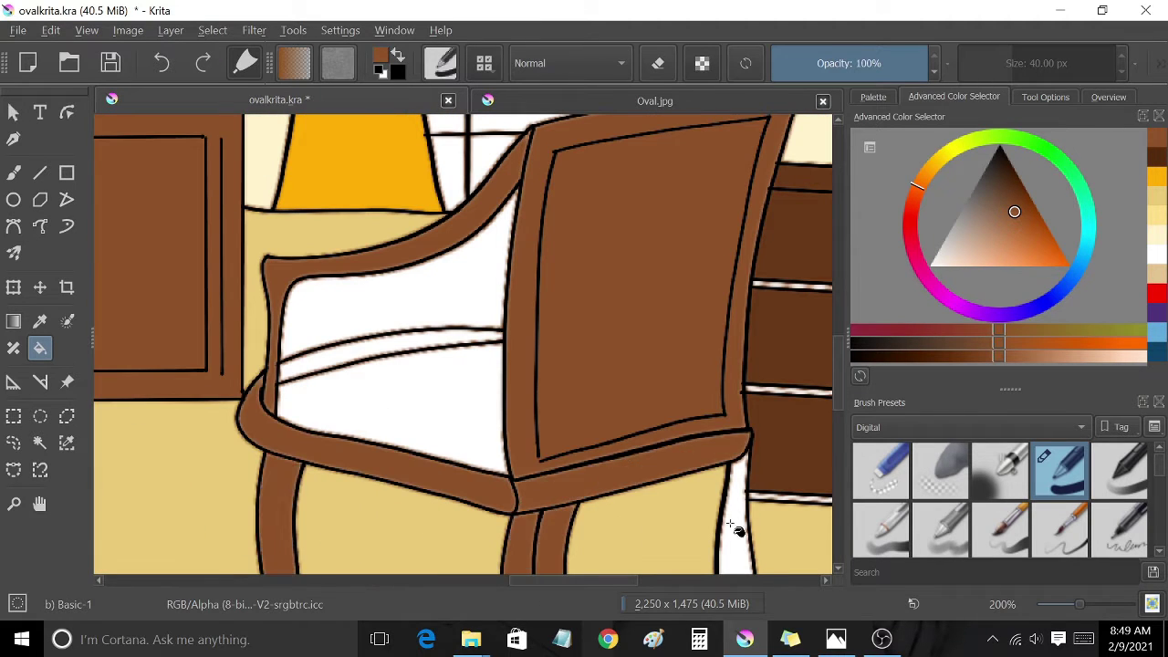
pyautogui.scroll(-3, 737, 529)
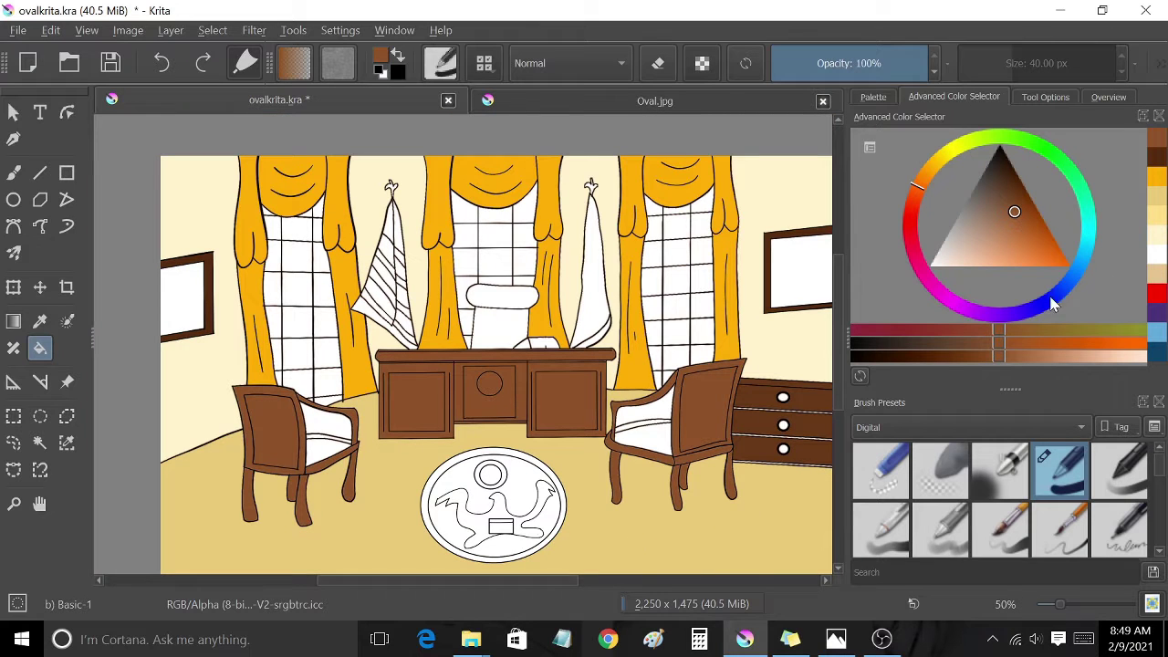
# Fill the gap inside the left chair light gold and both picture frames tan
pyautogui.click(1157, 197)
pyautogui.click(342, 434)
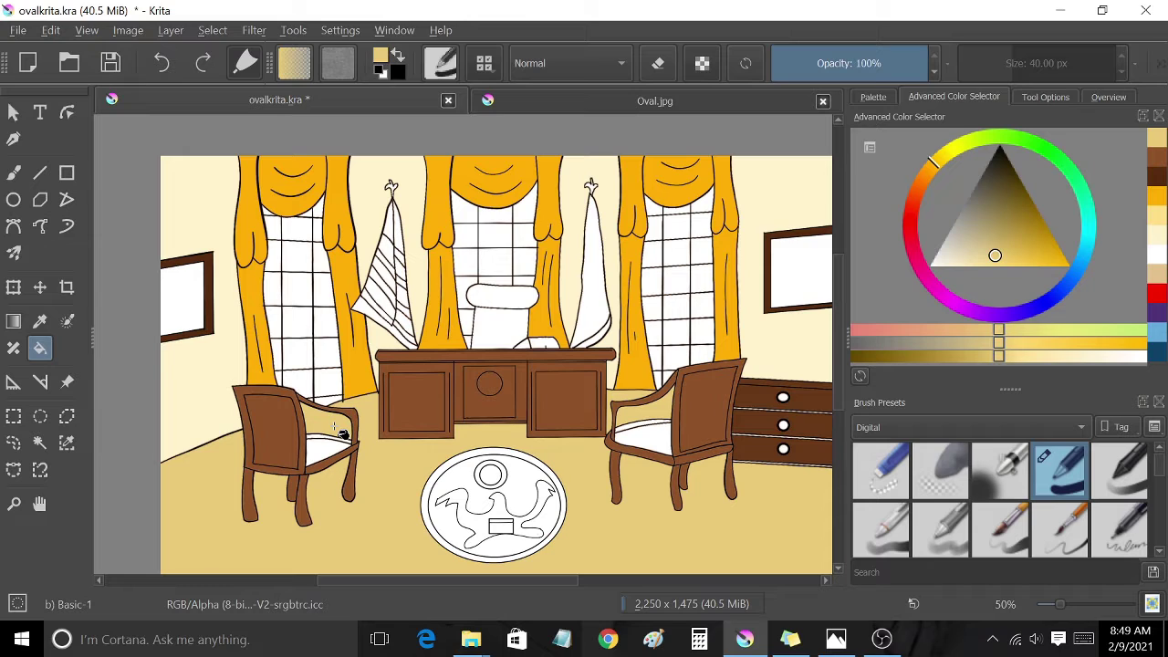
pyautogui.click(980, 253)
pyautogui.click(798, 274)
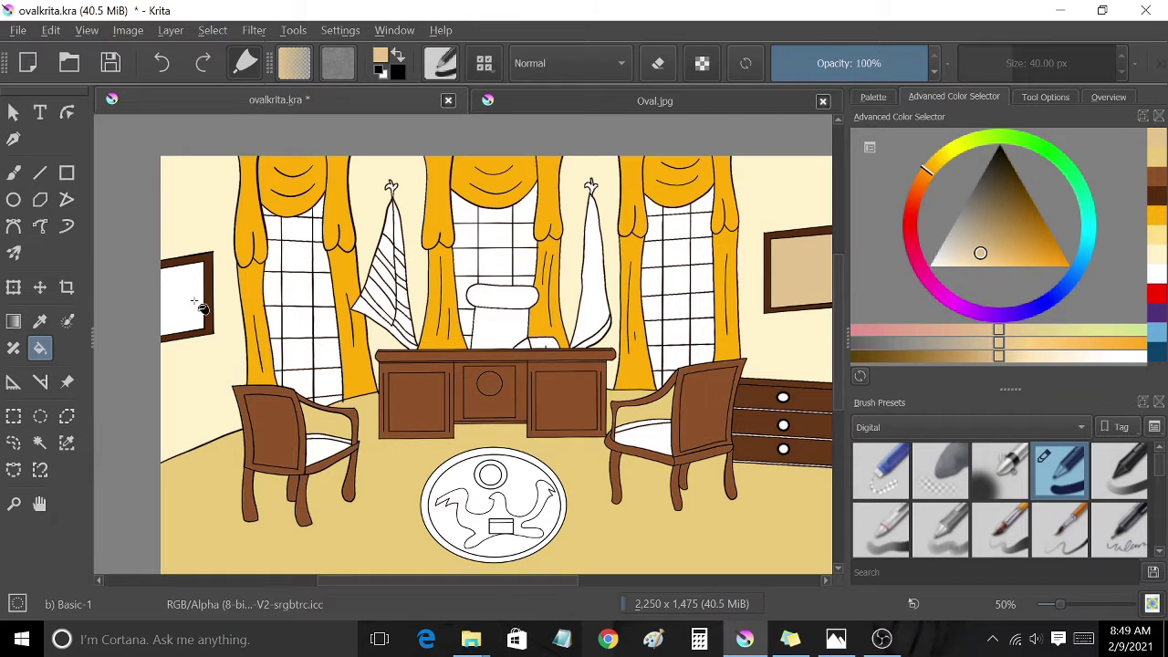
pyautogui.click(198, 305)
# Fill both chair seats pale yellow
pyautogui.click(1155, 236)
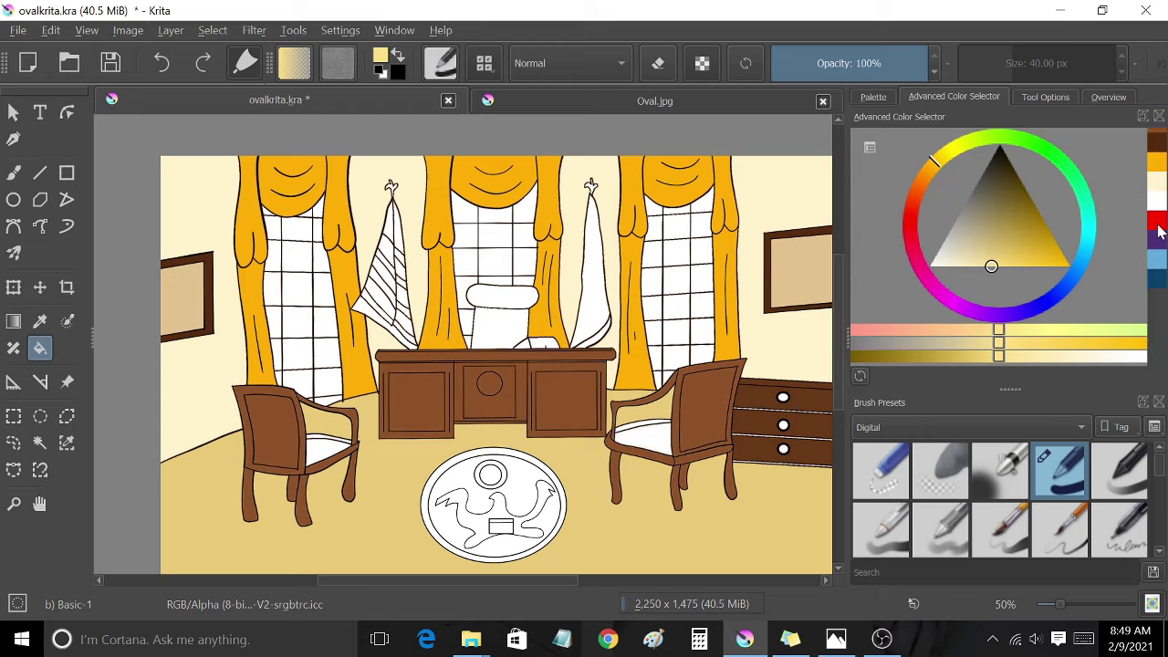
pyautogui.click(643, 439)
pyautogui.click(350, 478)
pyautogui.scroll(3, 457, 514)
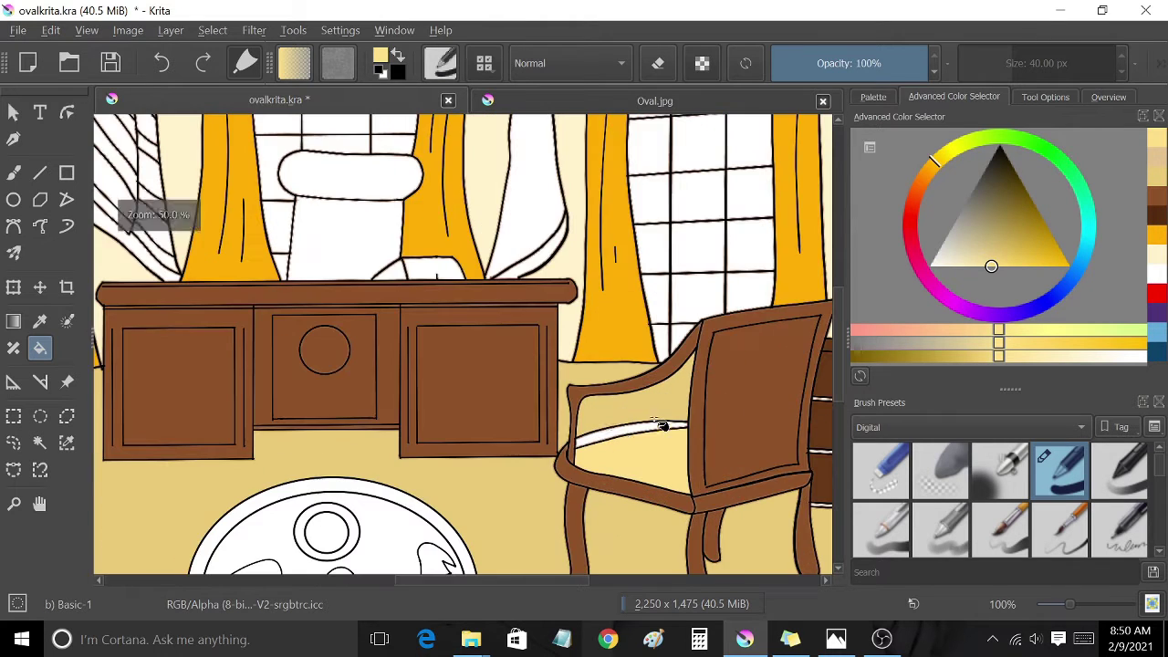
pyautogui.scroll(-3, 456, 514)
pyautogui.scroll(2, 595, 538)
pyautogui.scroll(-2, 595, 538)
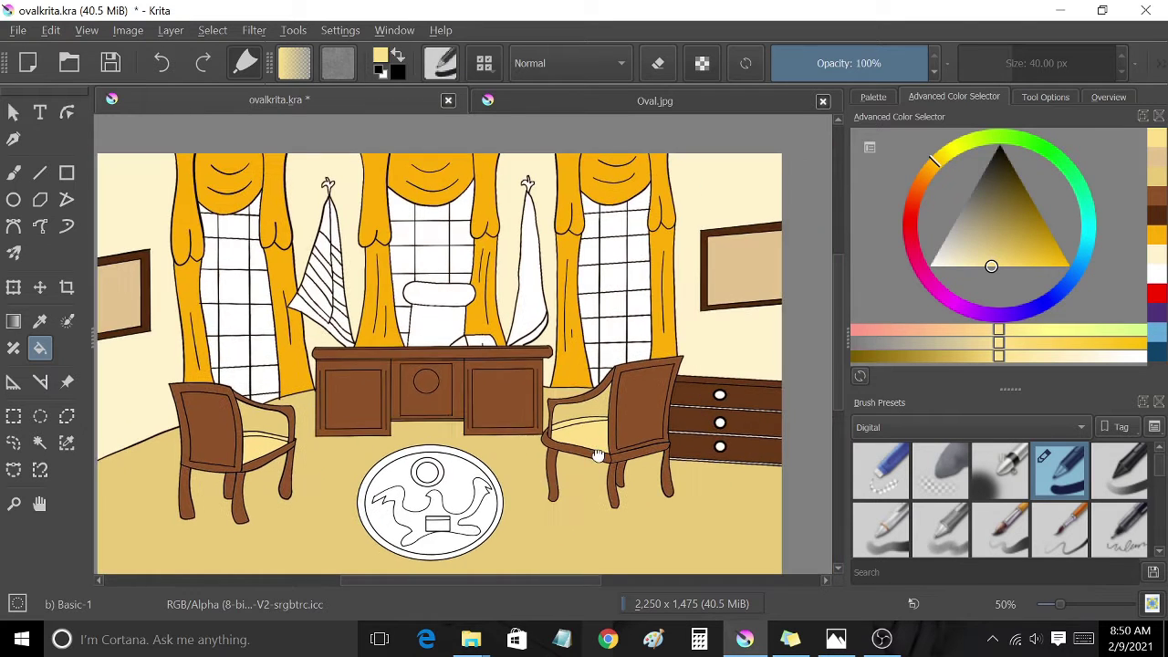
pyautogui.scroll(2, 702, 474)
# Fill the top and bottom dresser knobs orange
pyautogui.click(700, 318)
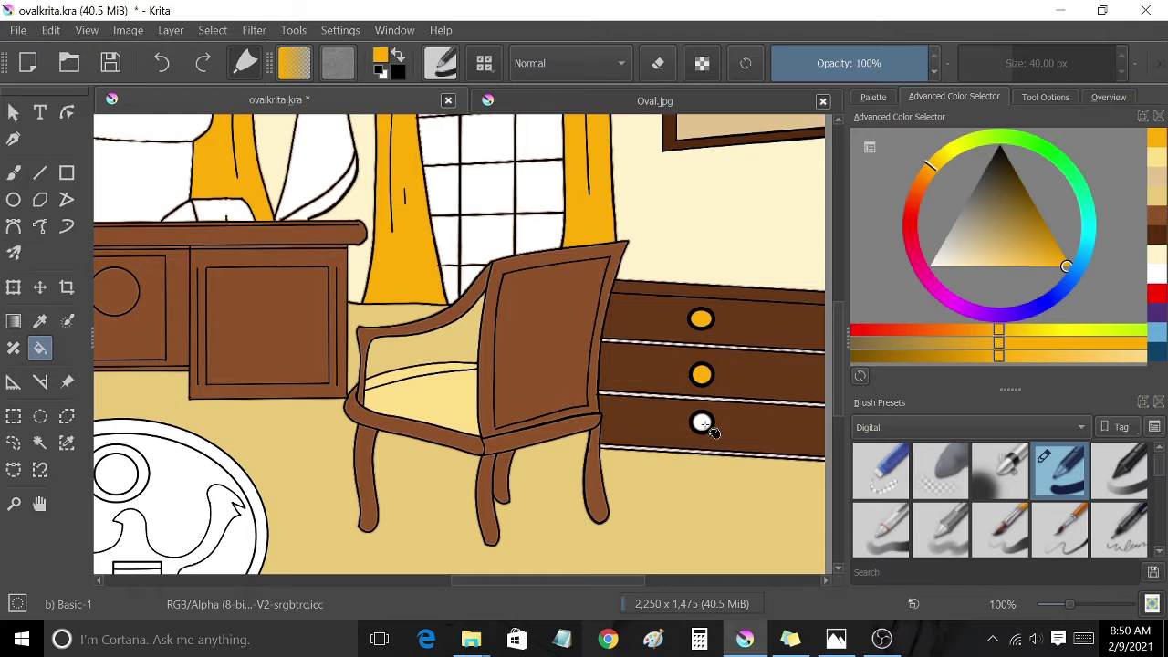
pyautogui.click(701, 422)
pyautogui.scroll(-3, 465, 456)
pyautogui.scroll(-1, 466, 457)
pyautogui.scroll(3, 482, 365)
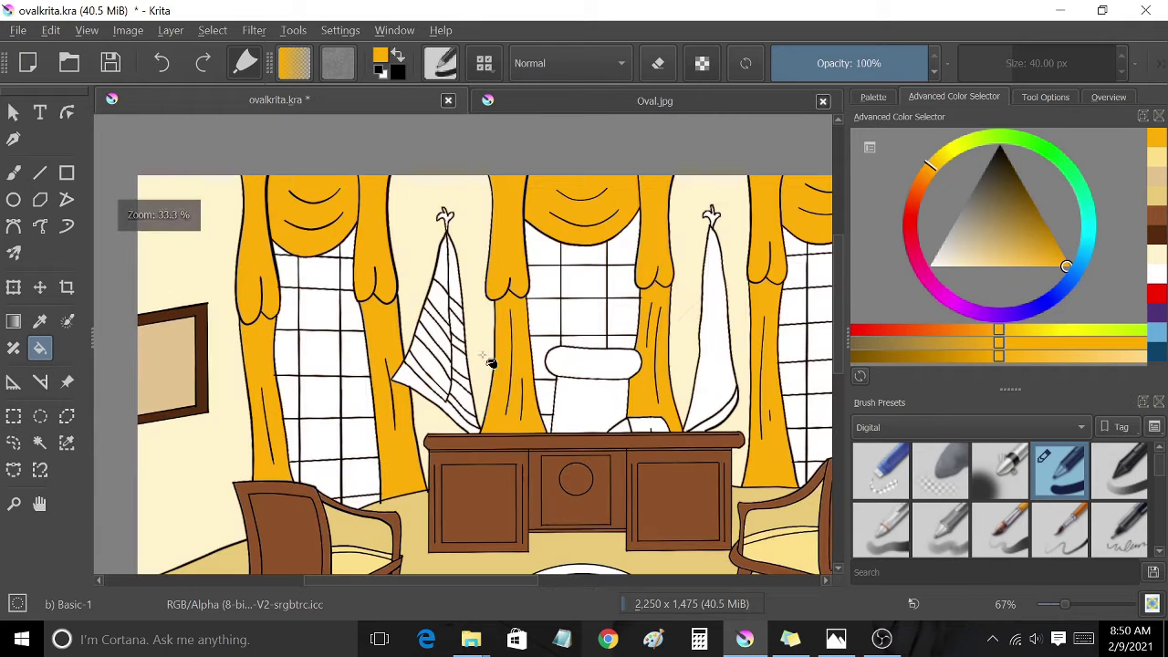
# Fill the left flag's seven stripes red
pyautogui.click(1154, 292)
pyautogui.scroll(2, 532, 391)
pyautogui.click(325, 381)
pyautogui.click(387, 438)
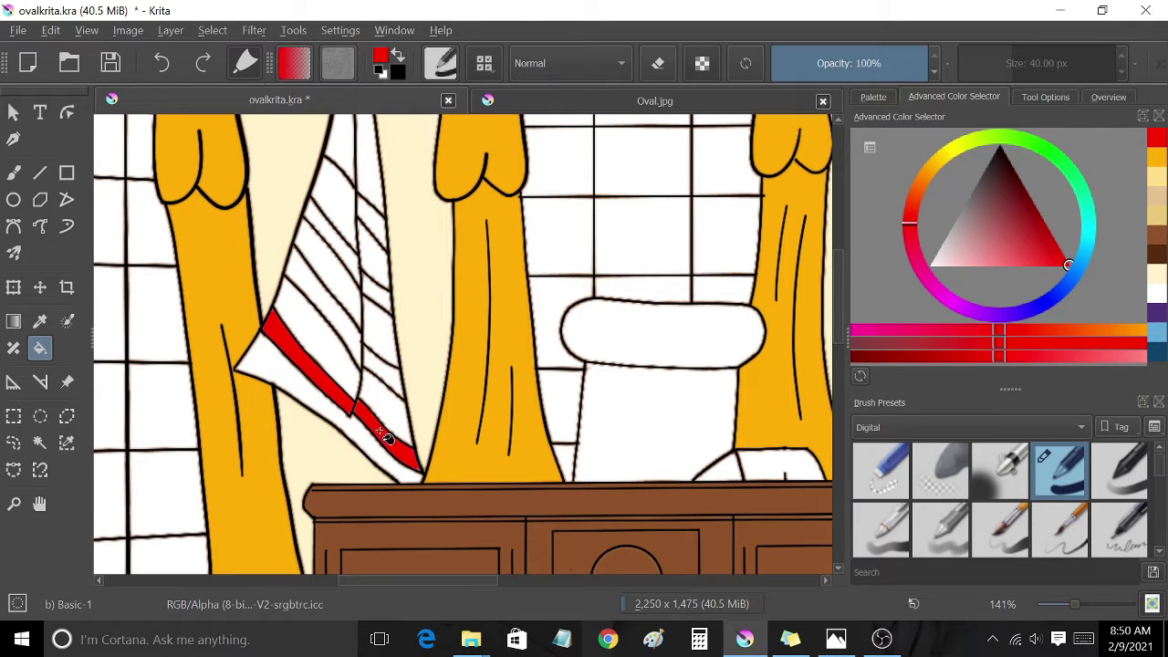
pyautogui.click(387, 382)
pyautogui.click(376, 294)
pyautogui.click(370, 224)
pyautogui.click(343, 301)
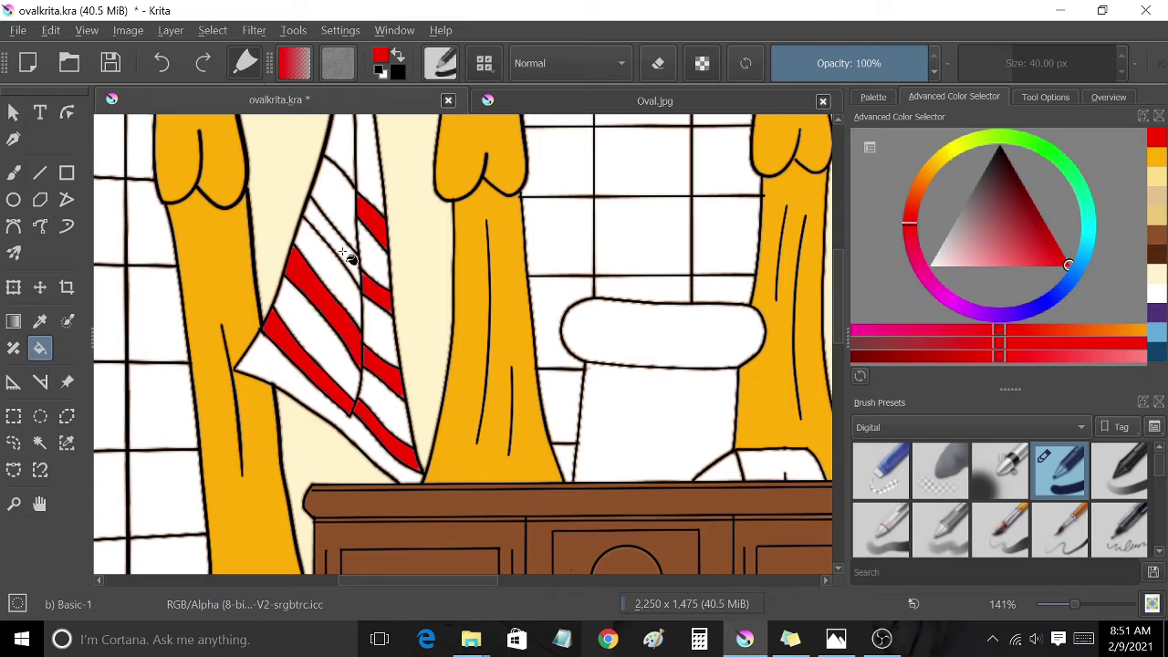
pyautogui.click(353, 248)
pyautogui.scroll(-1, 346, 343)
# Fill the canton blue, the right flag purple with an orange tip, then choose light cream
pyautogui.click(1157, 354)
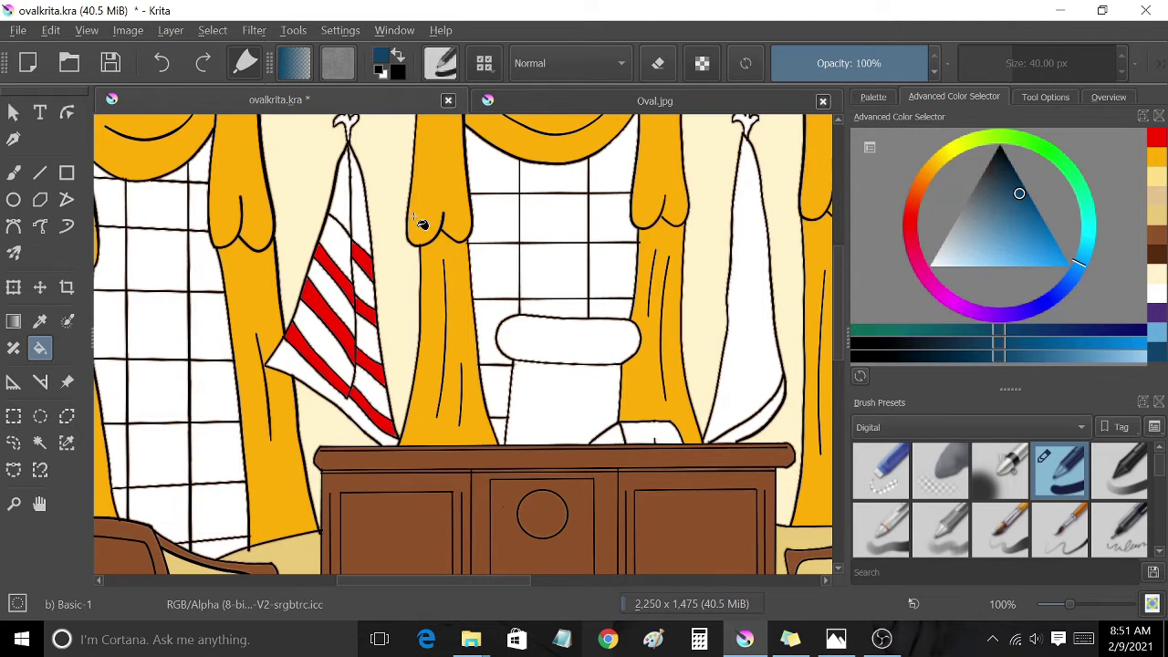
pyautogui.click(356, 192)
pyautogui.click(1154, 336)
pyautogui.click(753, 394)
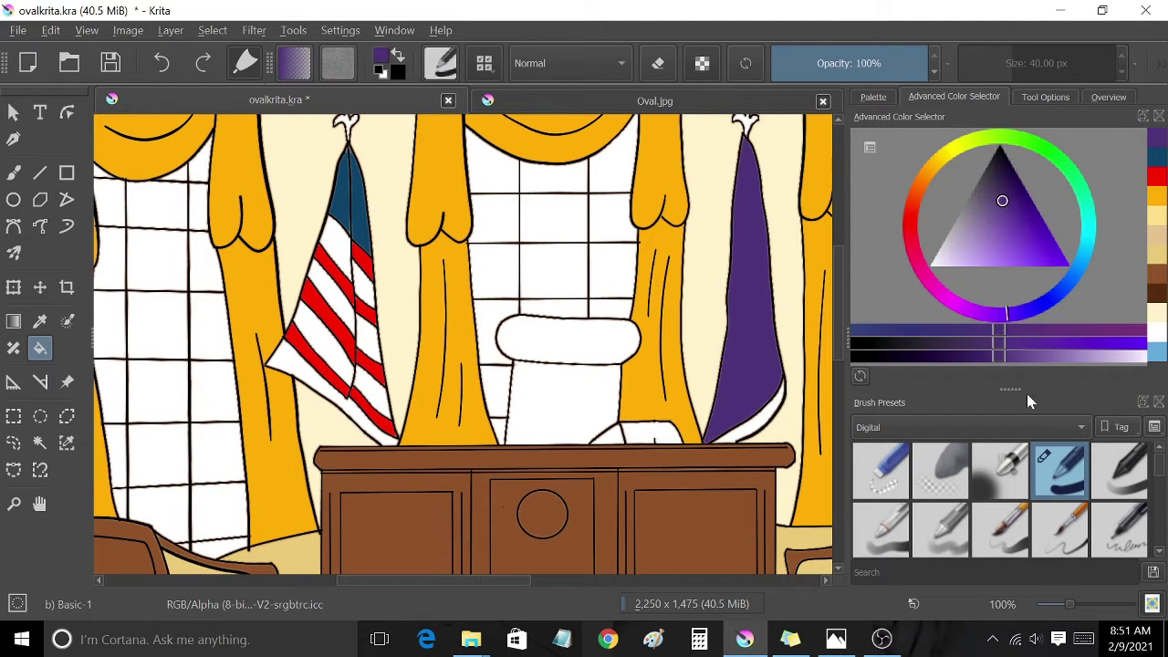
pyautogui.click(1155, 201)
pyautogui.click(756, 424)
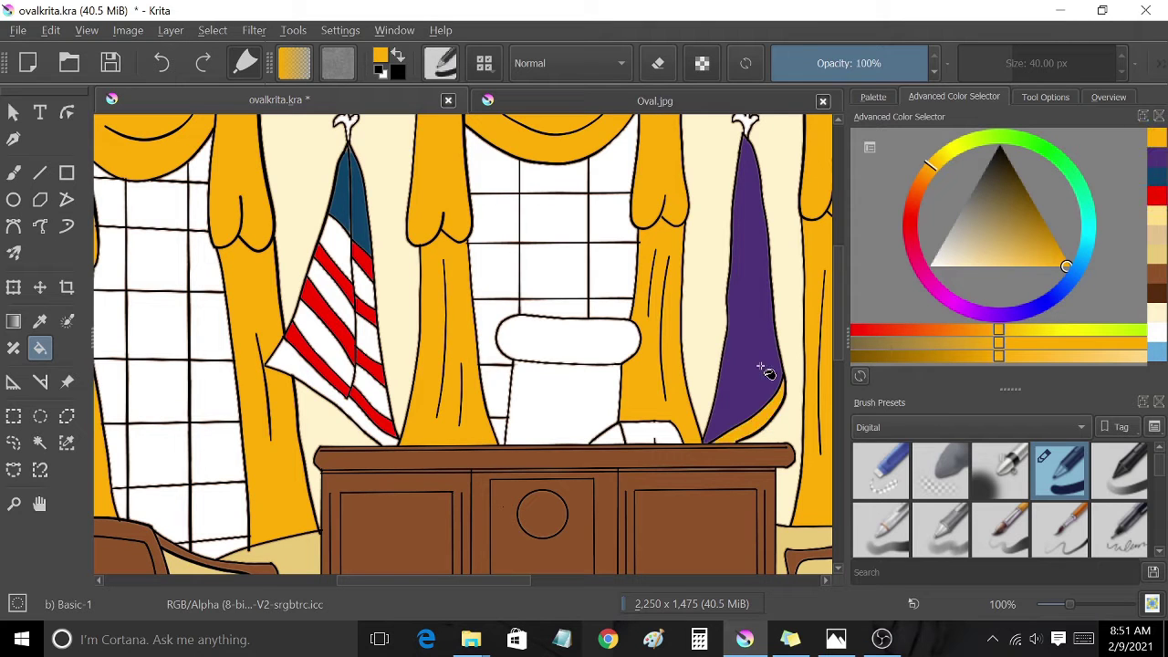
pyautogui.keyDown('ctrl'); pyautogui.click(709, 188); pyautogui.keyUp('ctrl')
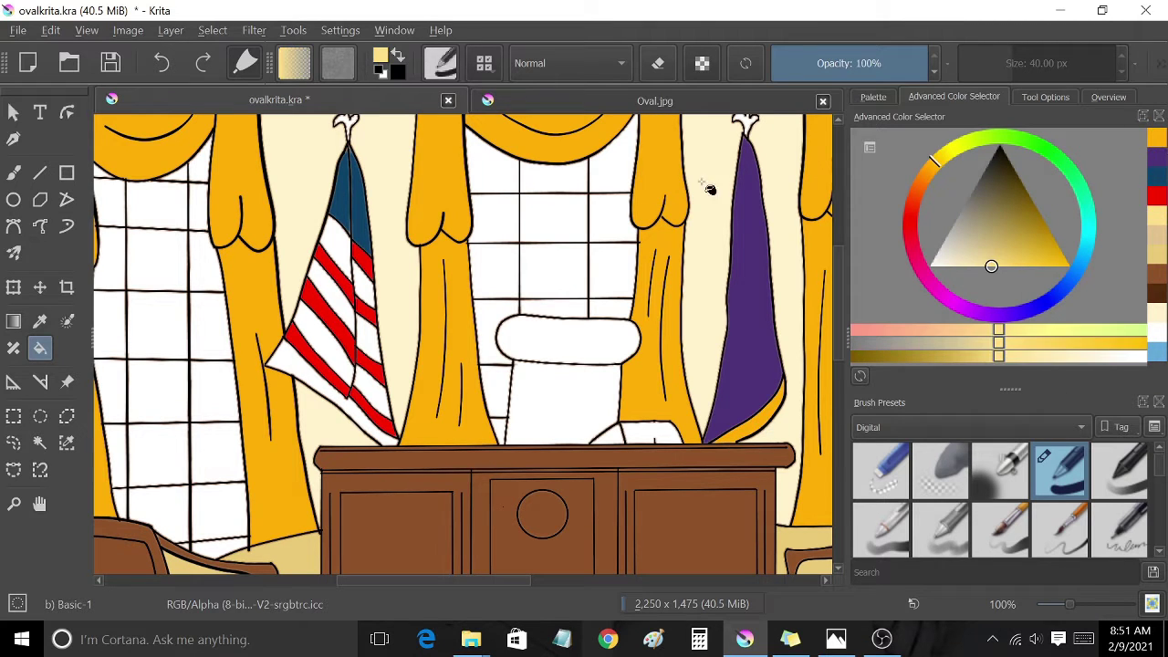
pyautogui.scroll(3, 374, 219)
pyautogui.scroll(-3, 374, 219)
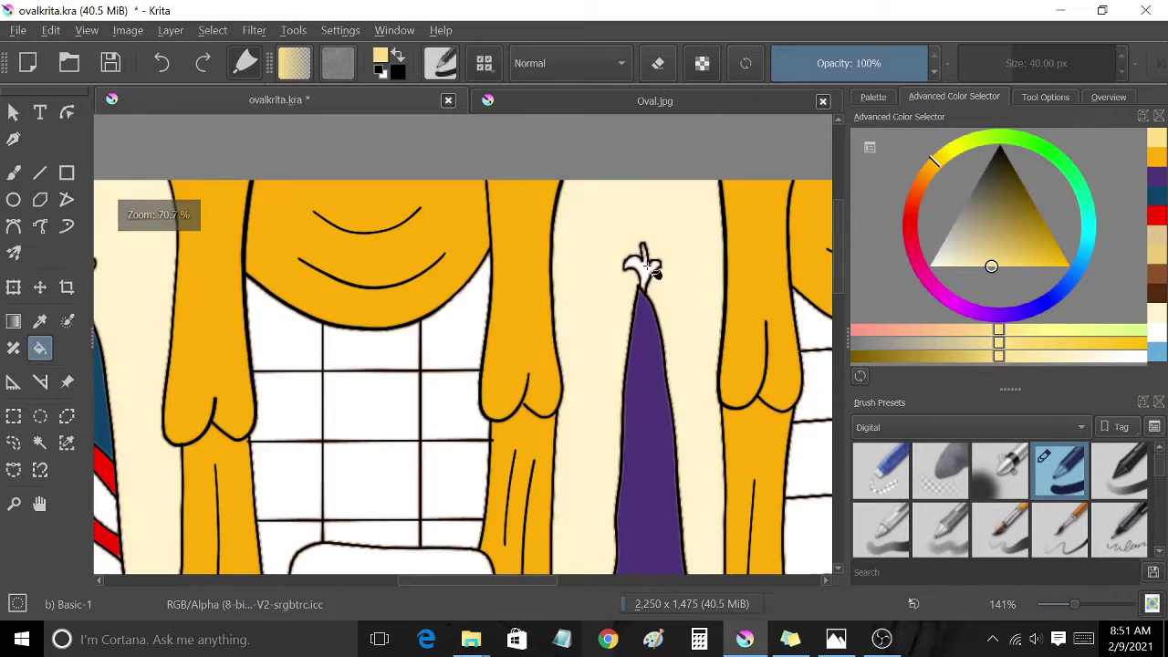
pyautogui.scroll(-3, 639, 261)
pyautogui.scroll(-2, 683, 460)
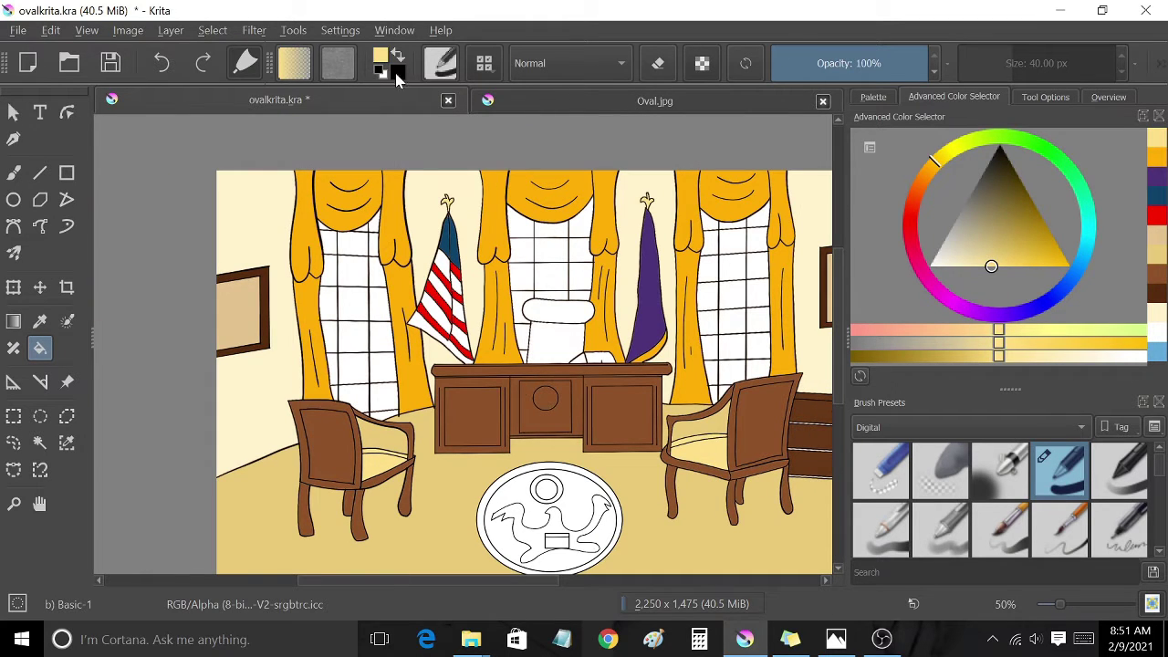
# Fill the chair behind the desk dark grey and the seal's background dark blue
pyautogui.click(387, 66)
pyautogui.click(399, 119)
pyautogui.click(743, 605)
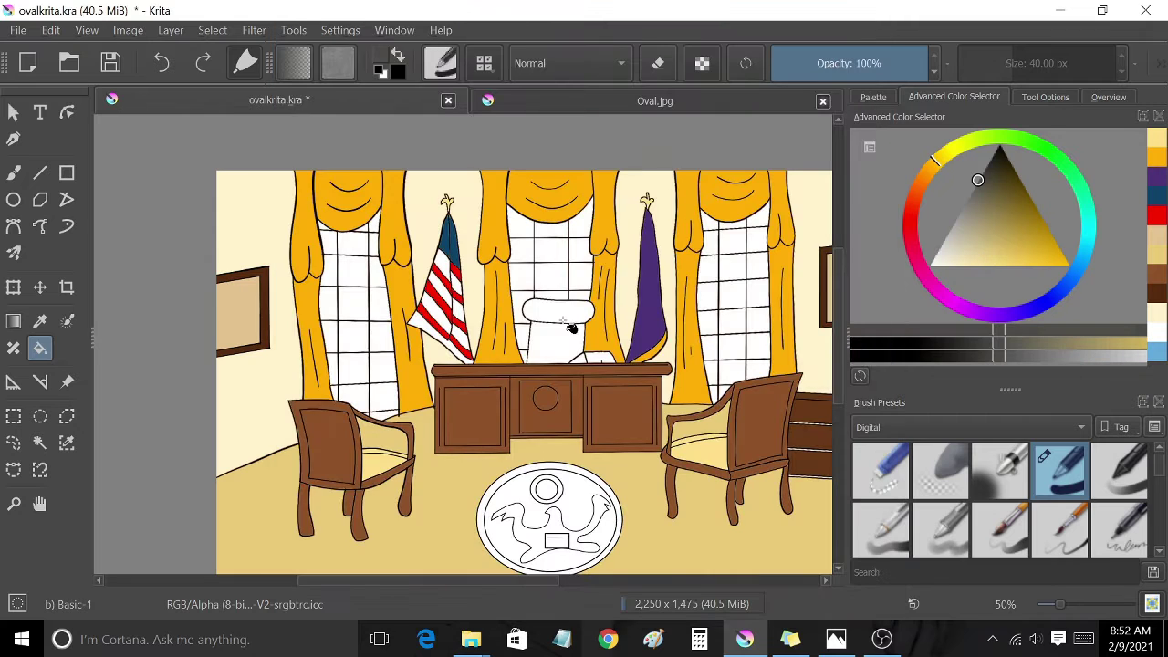
pyautogui.click(554, 344)
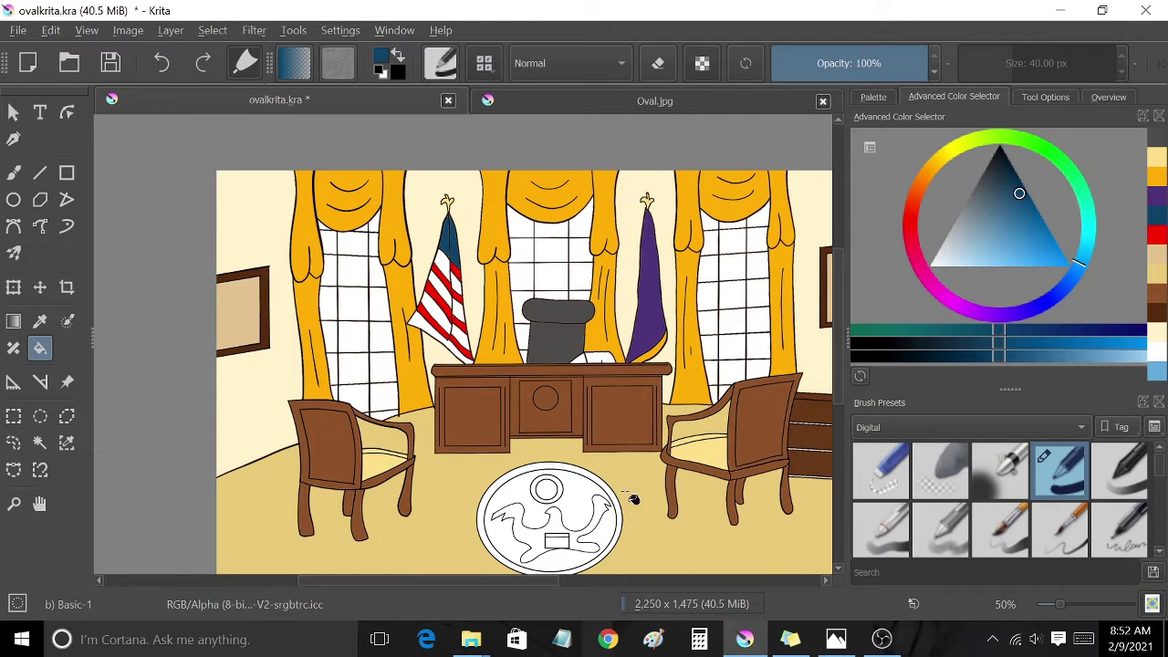
pyautogui.click(578, 503)
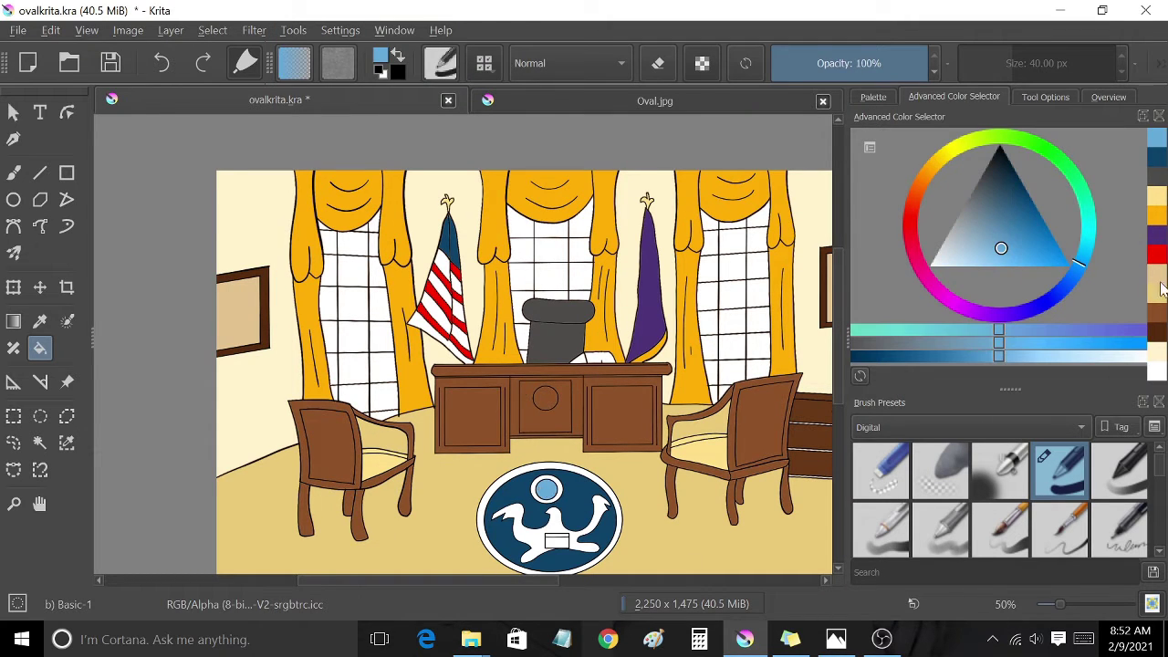
# Fill the seal's eagle tan
pyautogui.click(1157, 292)
pyautogui.scroll(2, 529, 534)
pyautogui.click(523, 539)
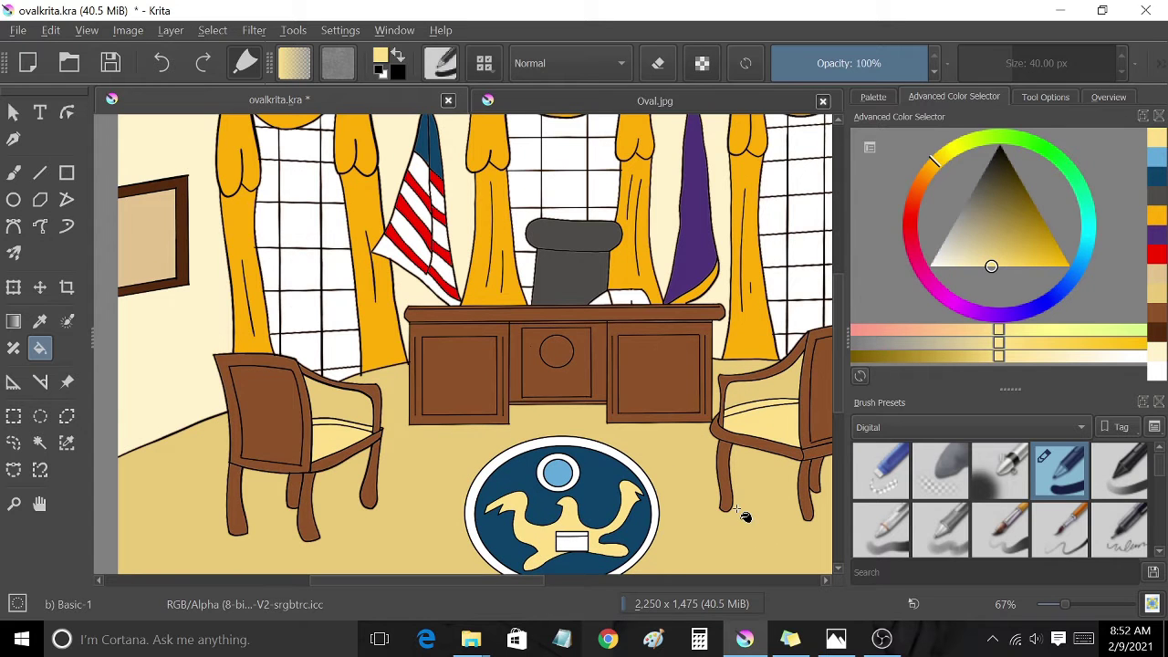
pyautogui.scroll(-1, 743, 515)
pyautogui.scroll(-1, 743, 514)
pyautogui.scroll(-1, 754, 527)
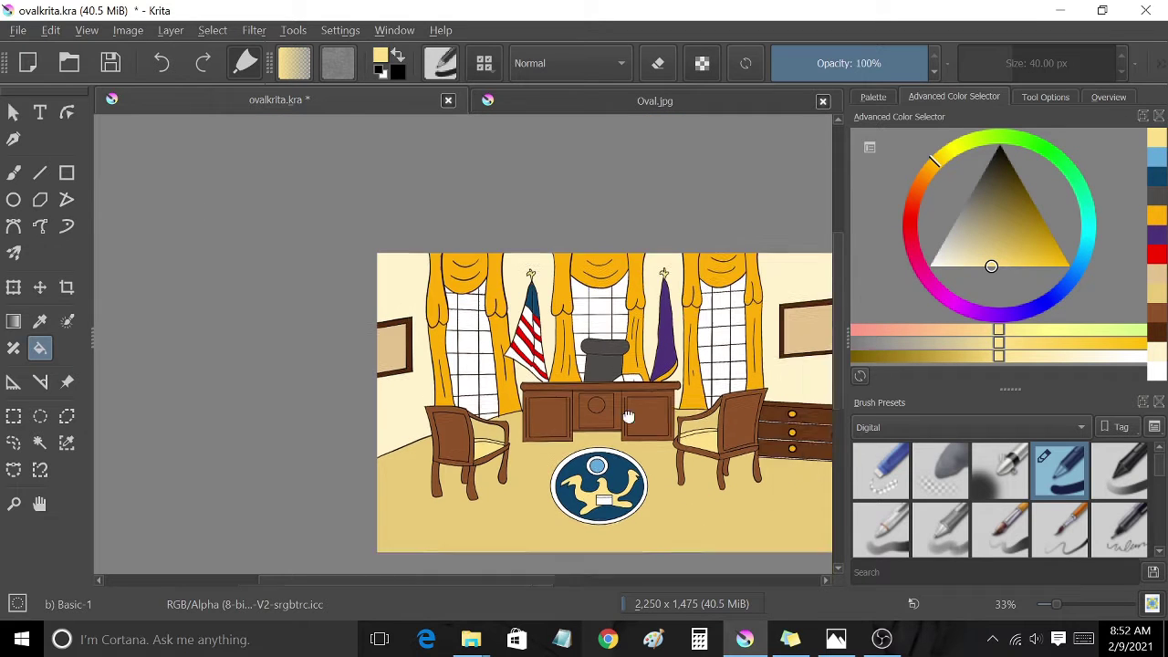
# Fill the seal's outer ring light tan and select the Airbrush Soft brush preset
pyautogui.keyDown('ctrl'); pyautogui.click(769, 471); pyautogui.keyUp('ctrl')
pyautogui.scroll(3, 508, 414)
pyautogui.click(499, 413)
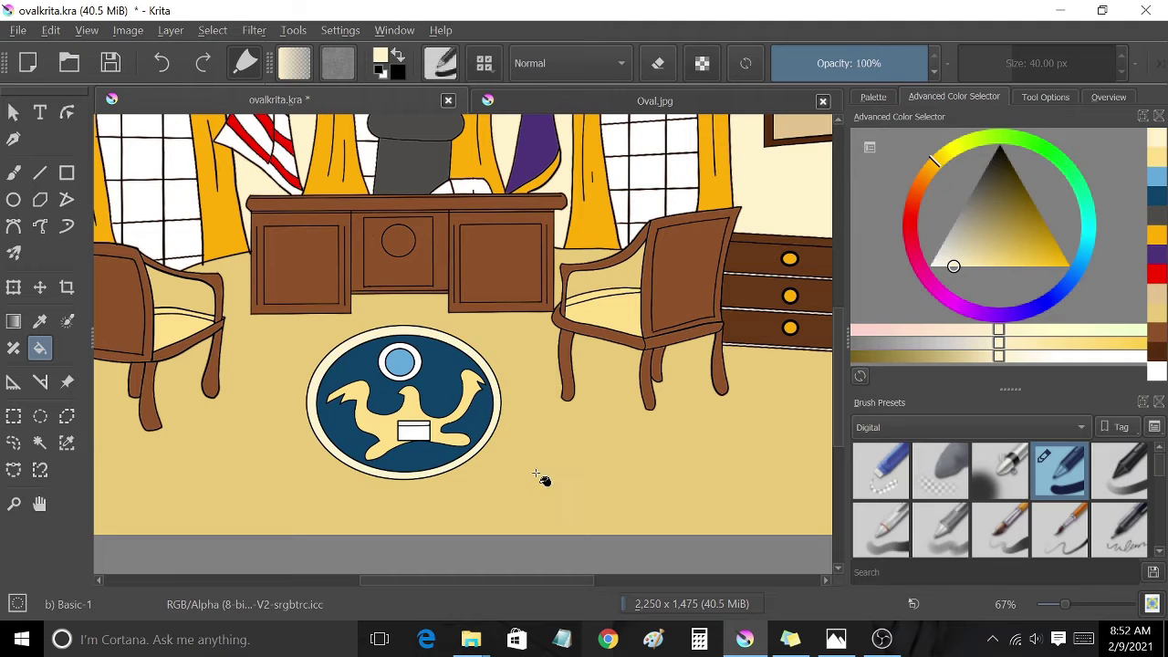
pyautogui.scroll(-2, 539, 464)
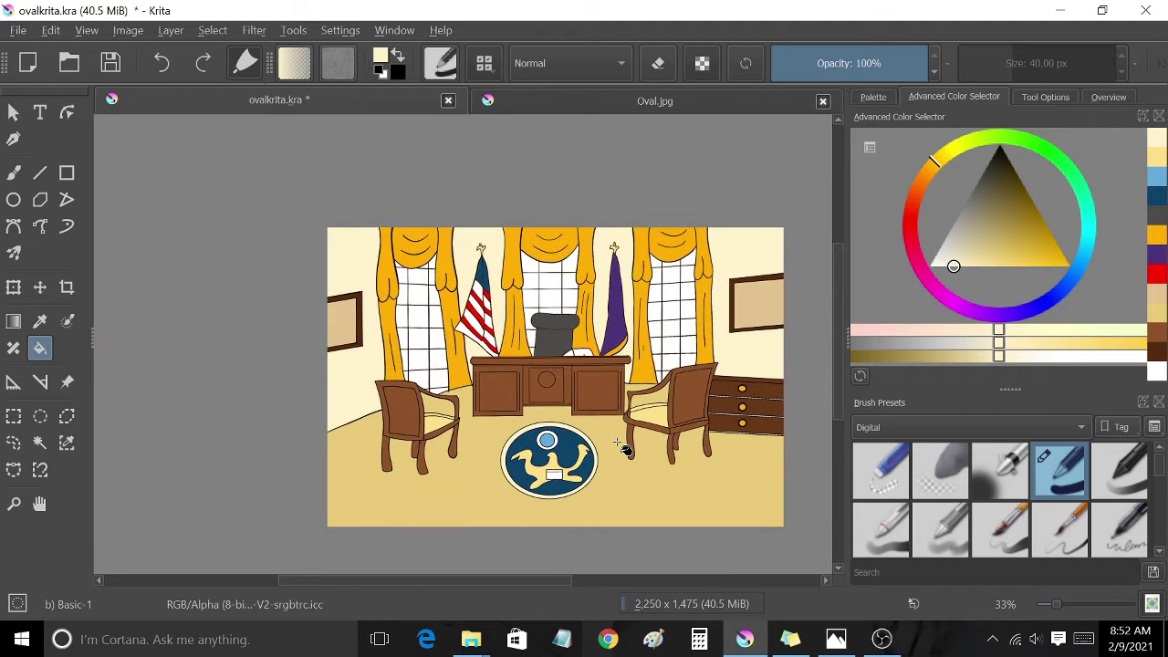
pyautogui.scroll(1, 617, 444)
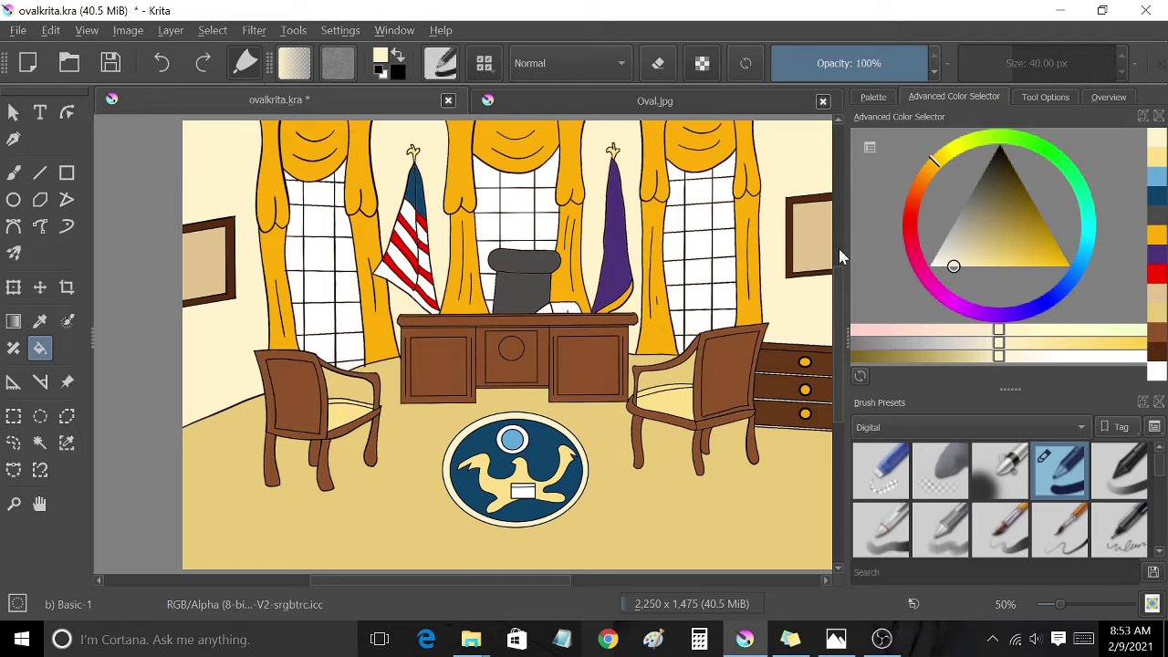
pyautogui.click(13, 171)
pyautogui.click(1000, 470)
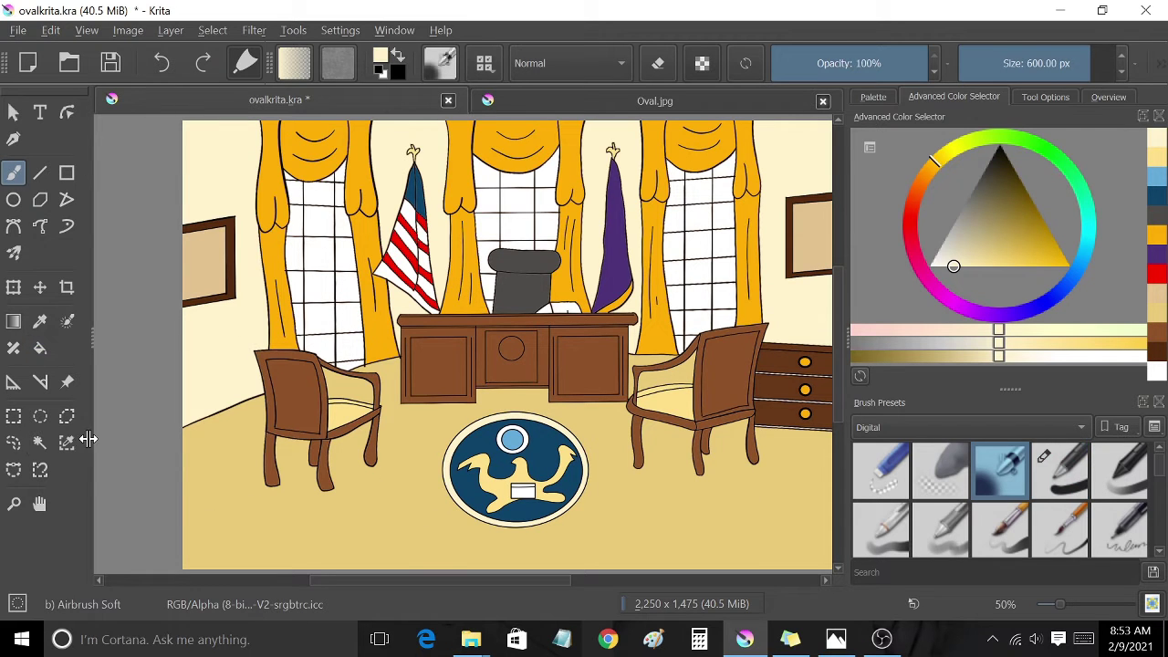
# Select every white window pane with the Contiguous Selection Tool, then choose light cyan
pyautogui.click(39, 442)
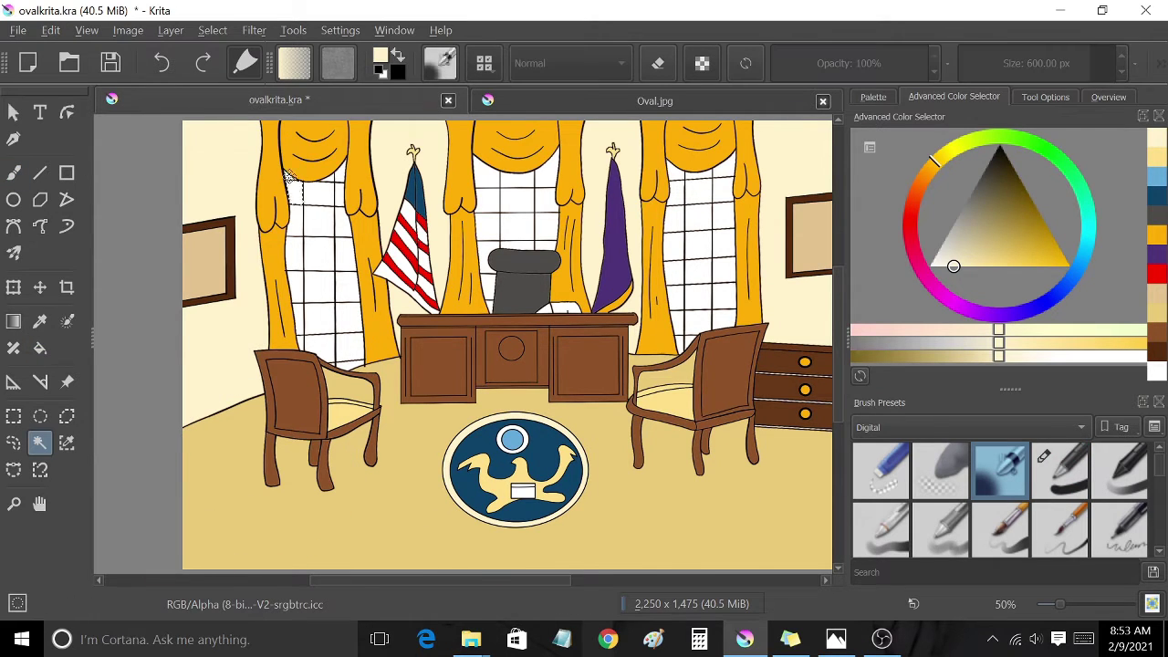
pyautogui.scroll(3, 290, 175)
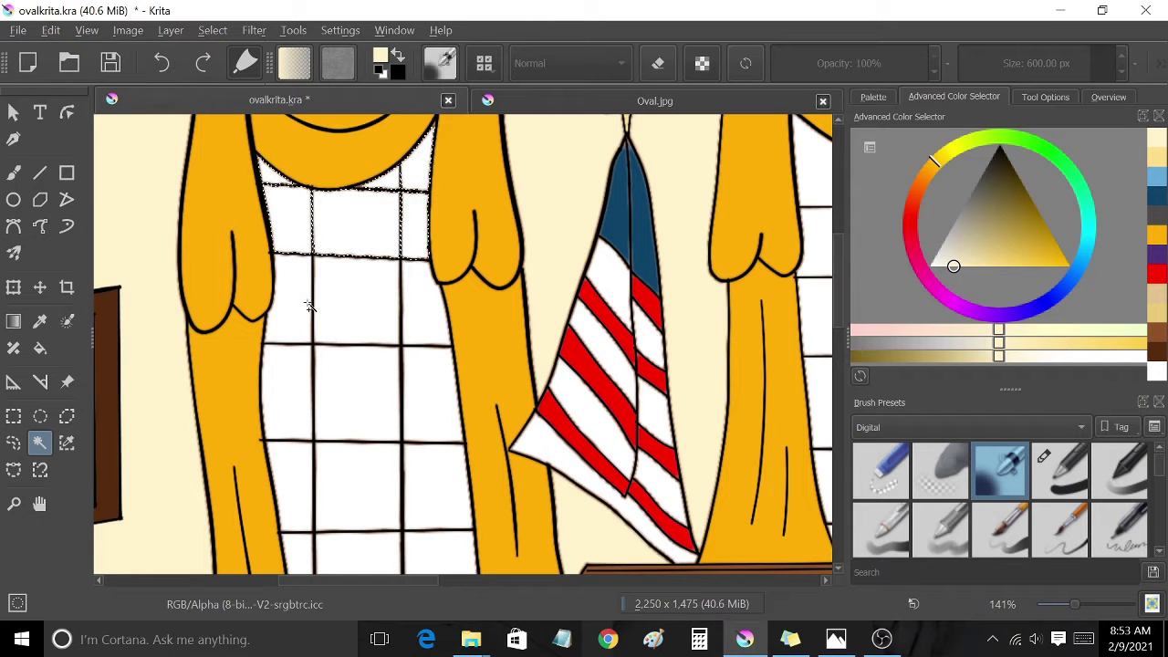
pyautogui.keyDown('shift'); pyautogui.click(362, 399); pyautogui.keyUp('shift')
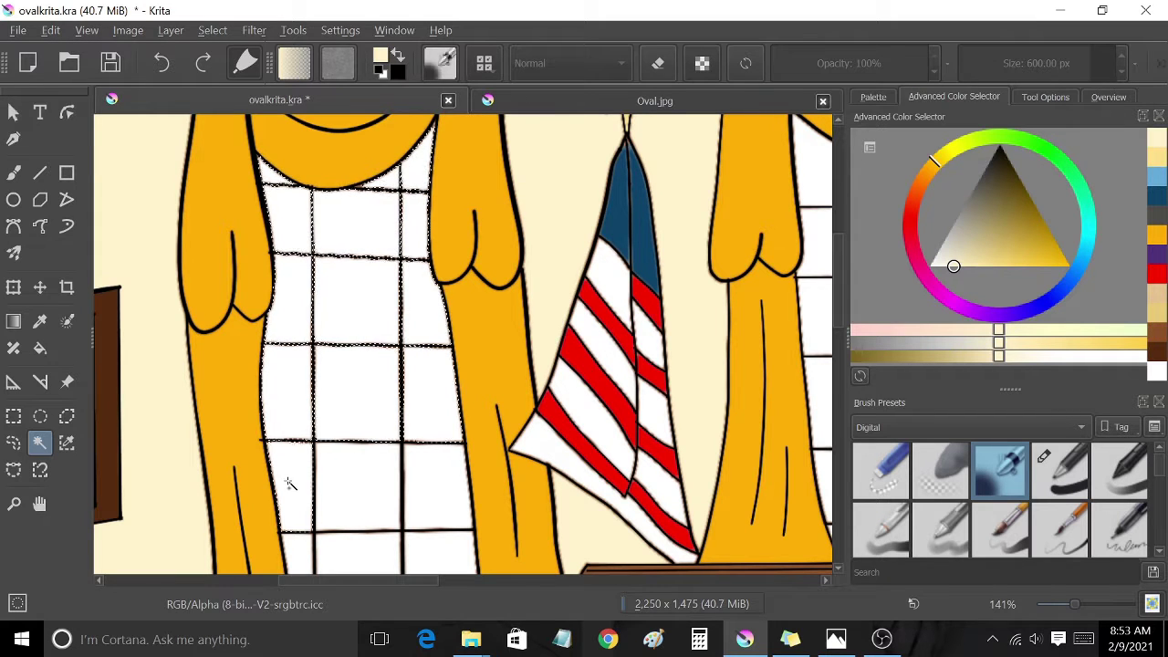
pyautogui.scroll(-3, 429, 506)
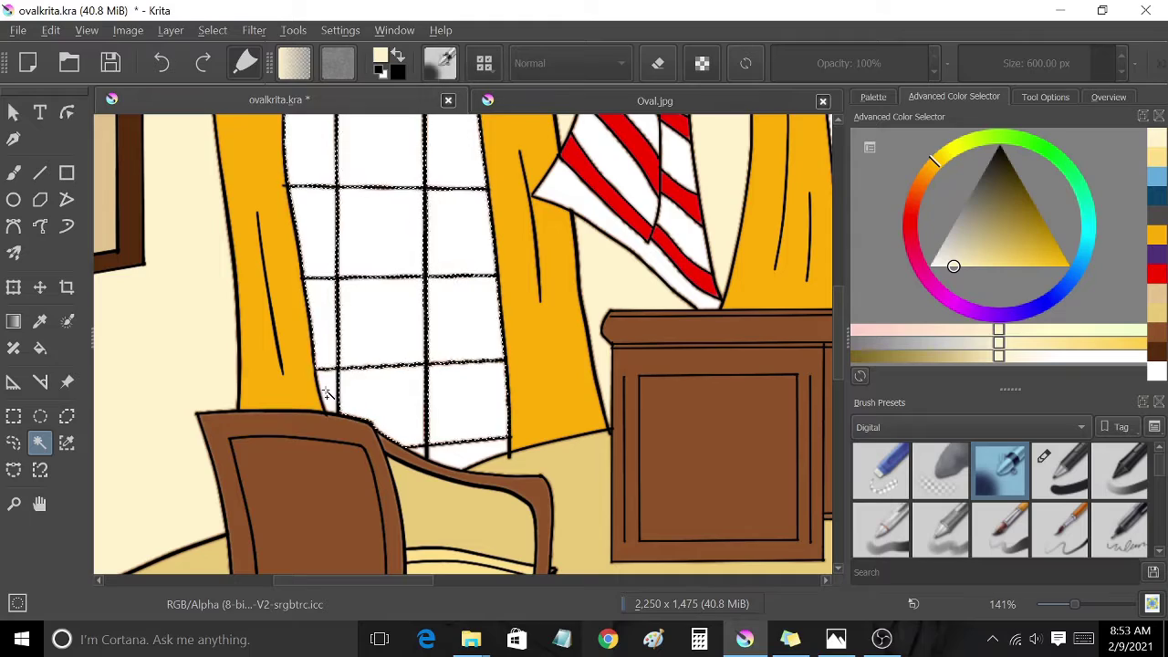
pyautogui.scroll(-3, 678, 378)
pyautogui.scroll(4, 513, 268)
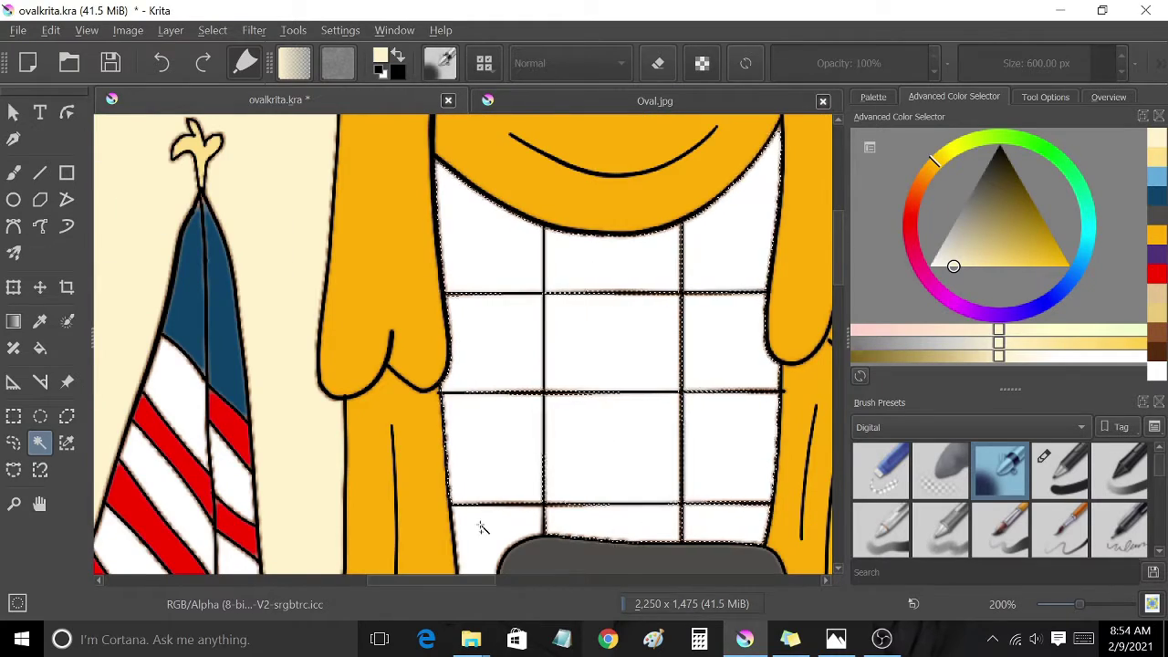
pyautogui.scroll(-3, 341, 359)
pyautogui.scroll(2, 568, 258)
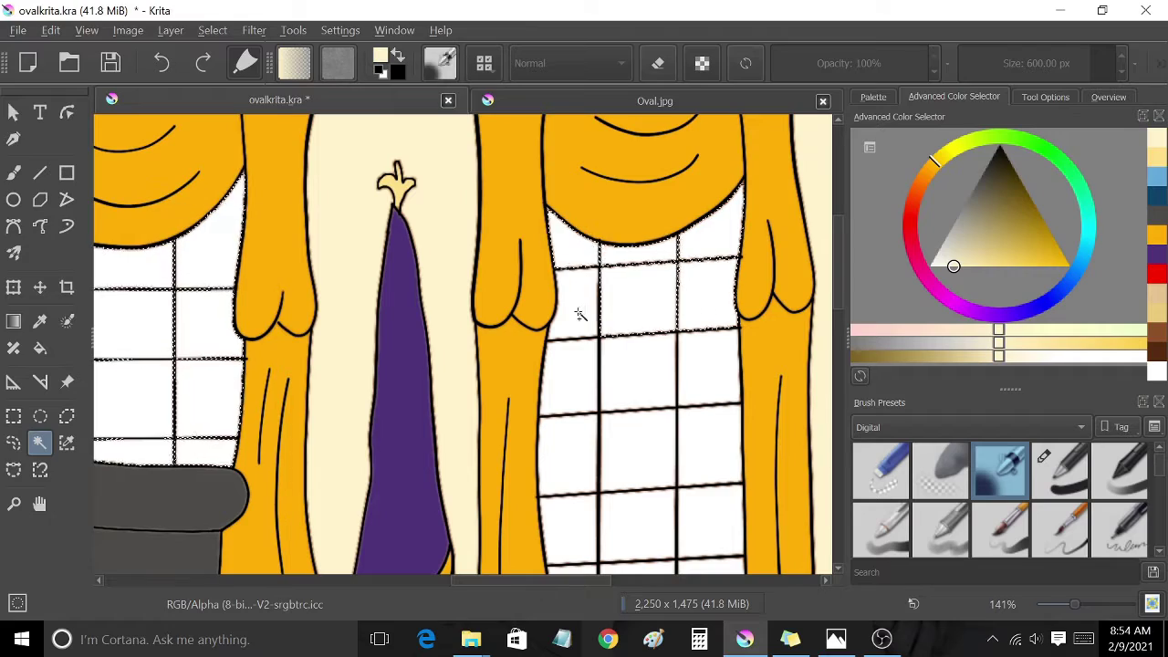
pyautogui.moveTo(610, 522); pyautogui.dragTo(588, 329)
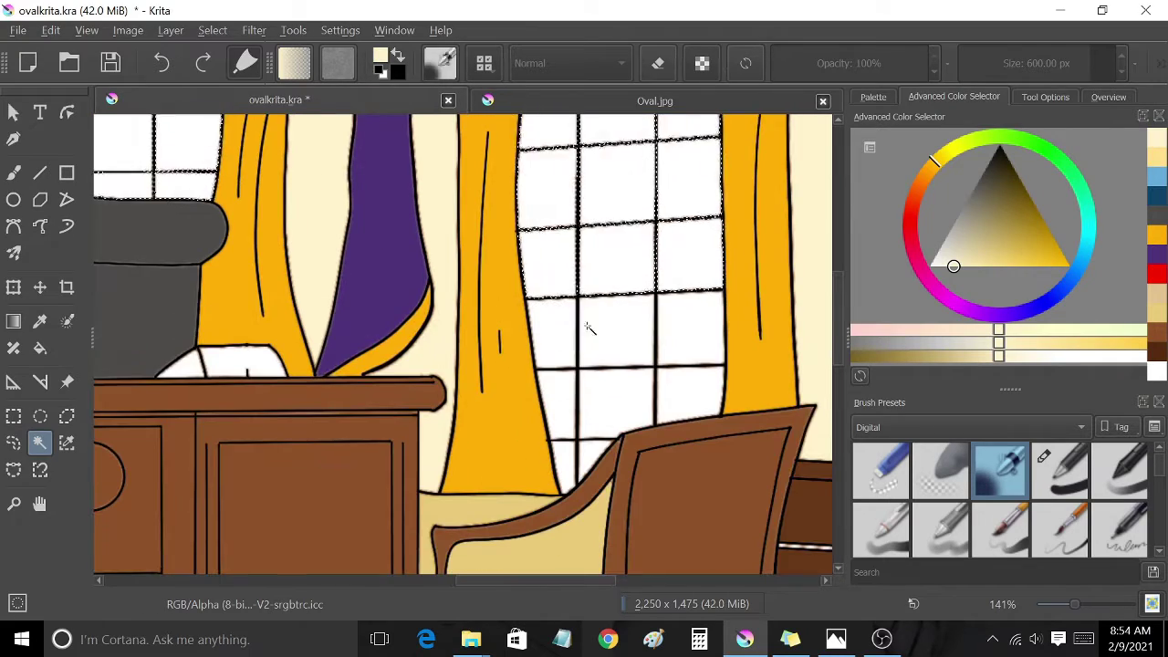
pyautogui.scroll(-2, 620, 384)
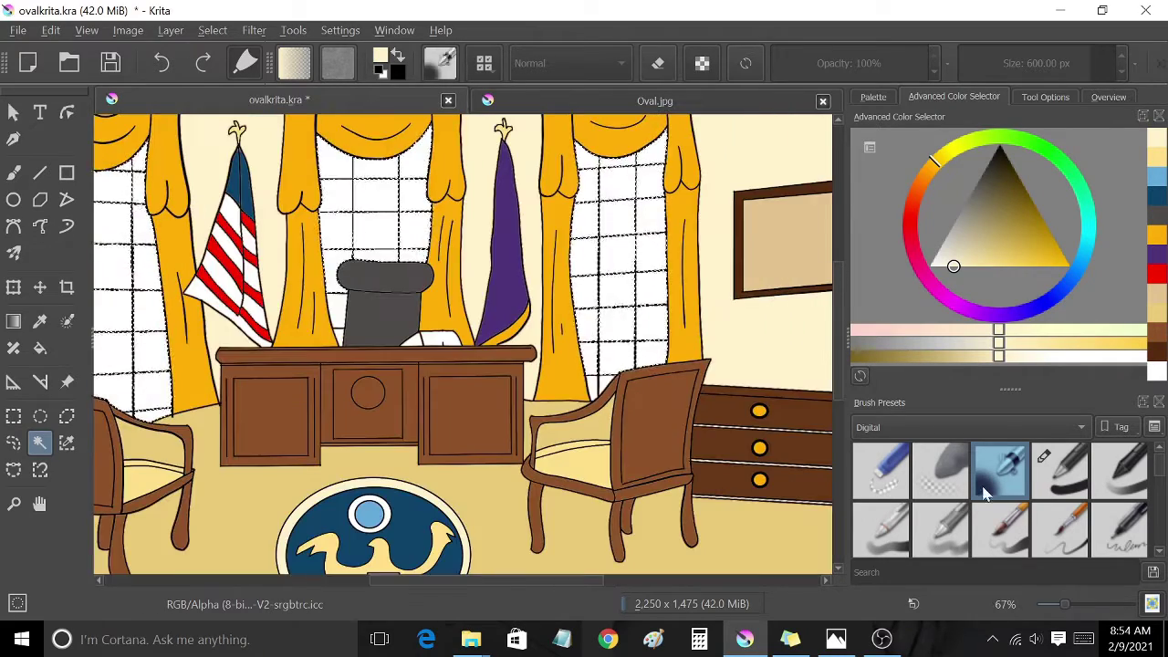
pyautogui.click(1085, 244)
# Airbrush soft light cyan across the selected window panes
pyautogui.click(977, 256)
pyautogui.moveTo(521, 248); pyautogui.dragTo(694, 387)
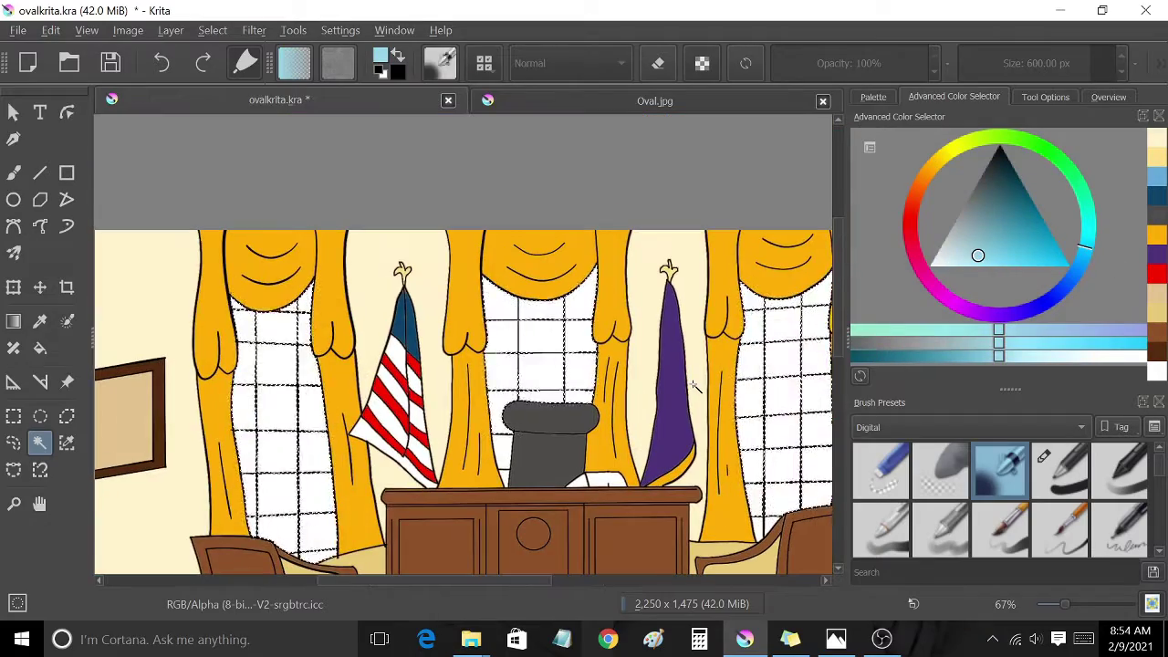
pyautogui.press('b')
pyautogui.moveTo(285, 315); pyautogui.dragTo(707, 299)
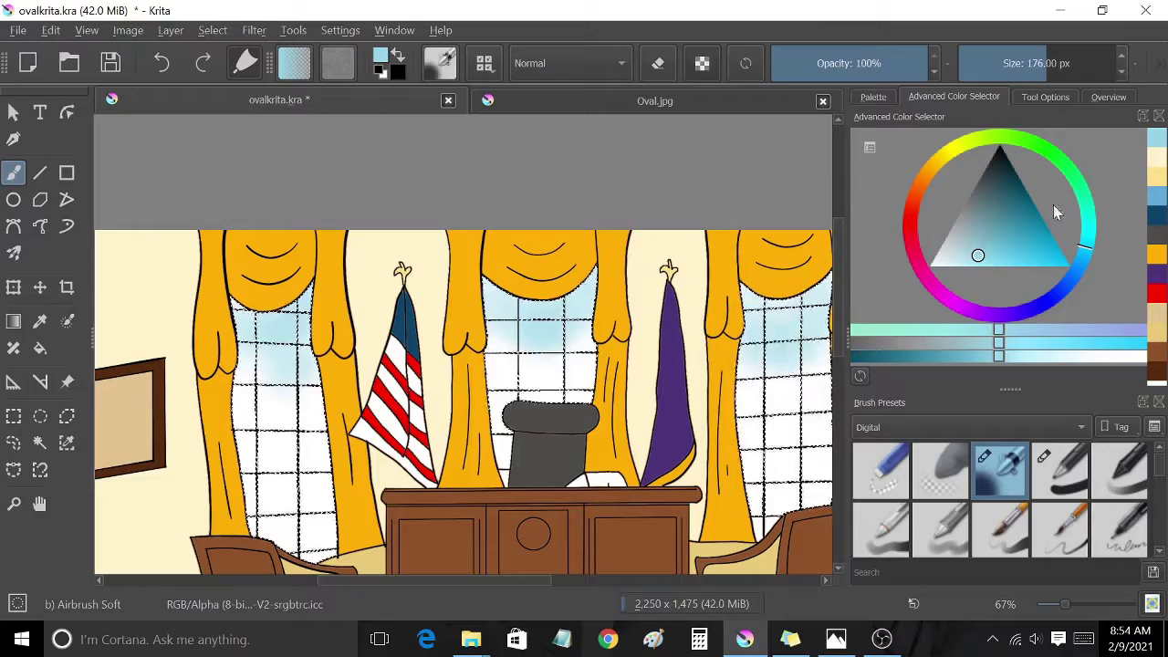
# Airbrush faint green into the left panes and faint blue across the middle panes
pyautogui.click(1079, 184)
pyautogui.moveTo(1010, 235); pyautogui.dragTo(975, 231)
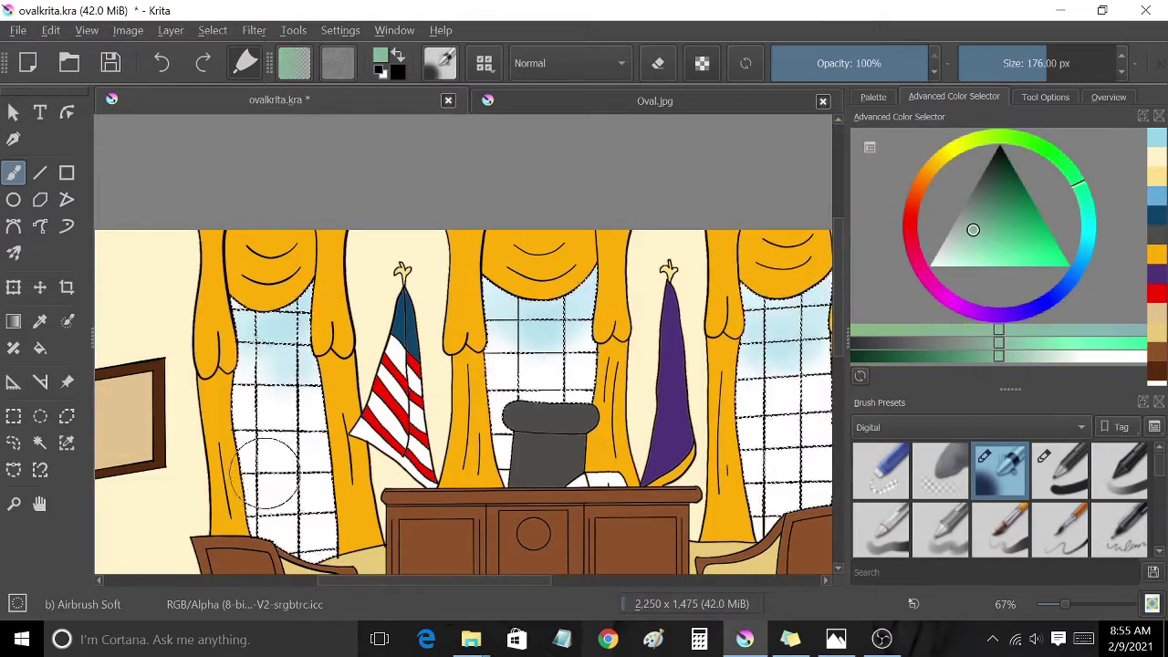
pyautogui.moveTo(269, 469)
pyautogui.mouseDown()
pyautogui.moveTo(273, 417)
pyautogui.moveTo(306, 397)
pyautogui.mouseUp()
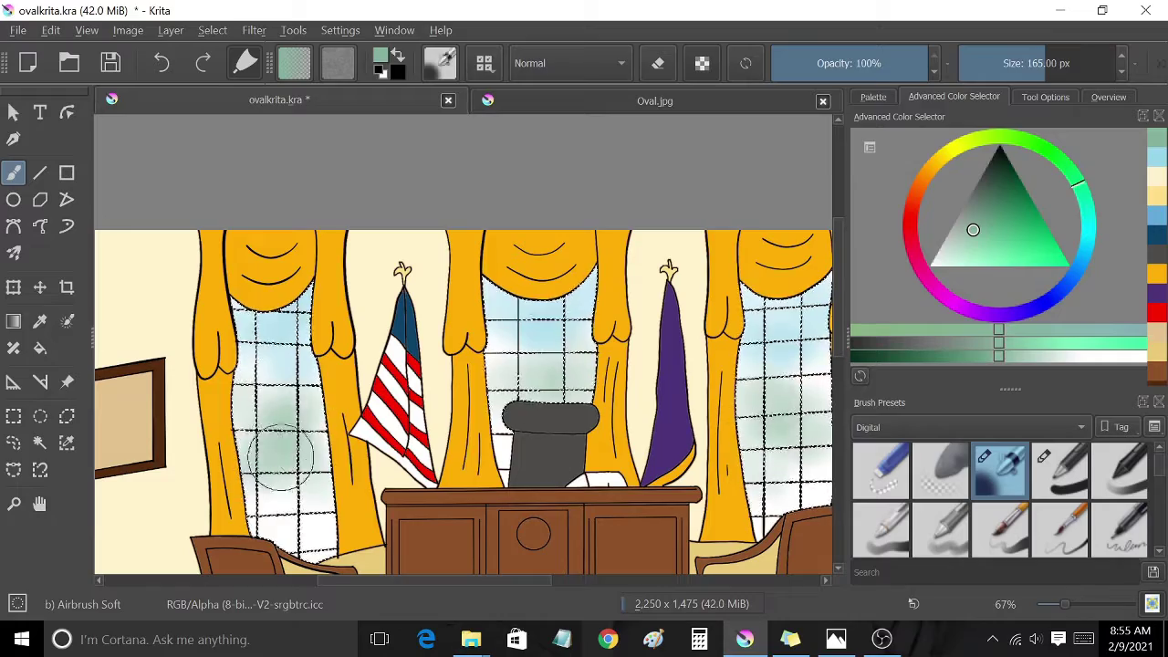
pyautogui.moveTo(280, 456); pyautogui.dragTo(558, 384)
pyautogui.click(1064, 285)
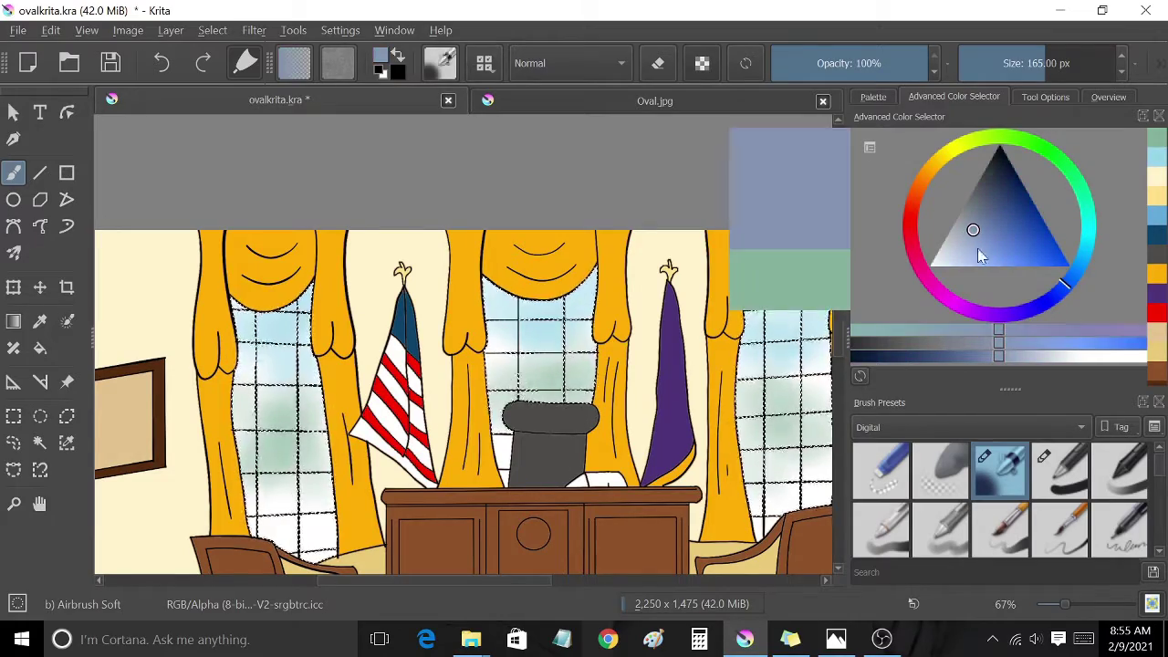
pyautogui.moveTo(492, 318); pyautogui.dragTo(776, 361)
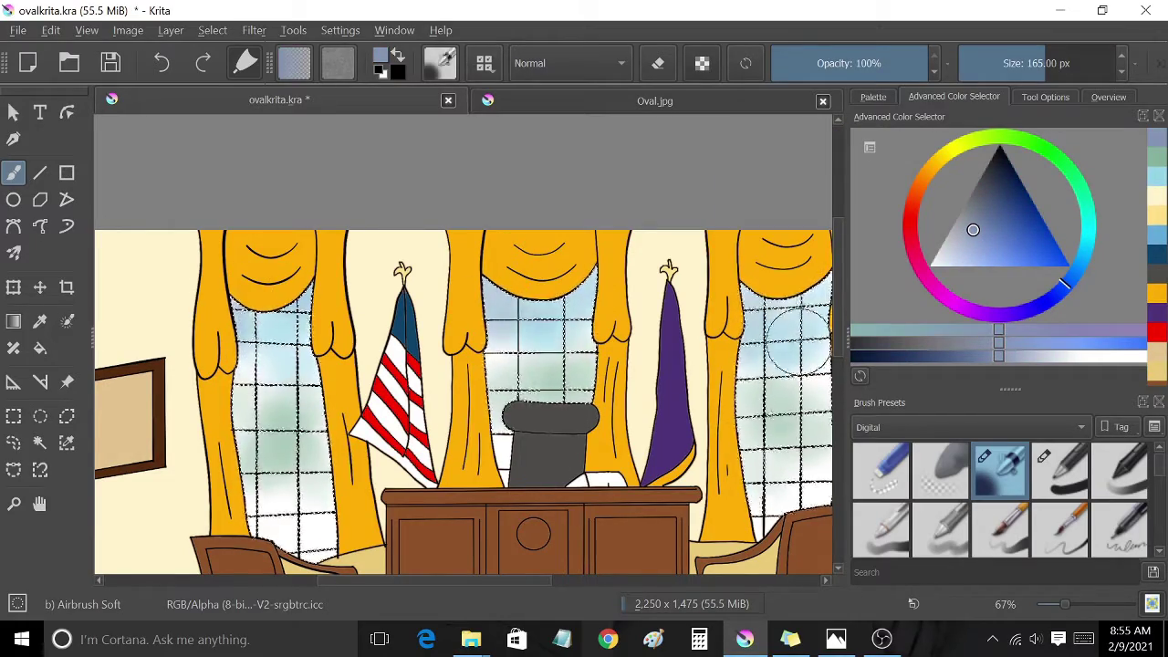
pyautogui.click(39, 443)
# Shade the grey desk chair's top edge and sides with soft black airbrush
pyautogui.press('1')
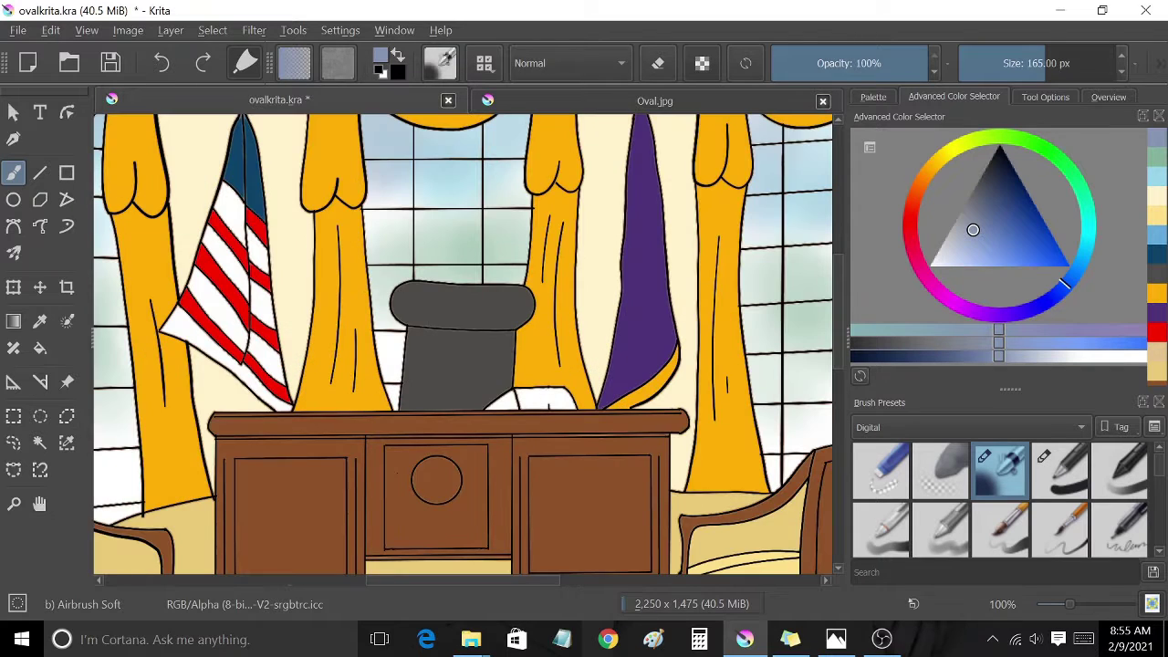
pyautogui.click(395, 66)
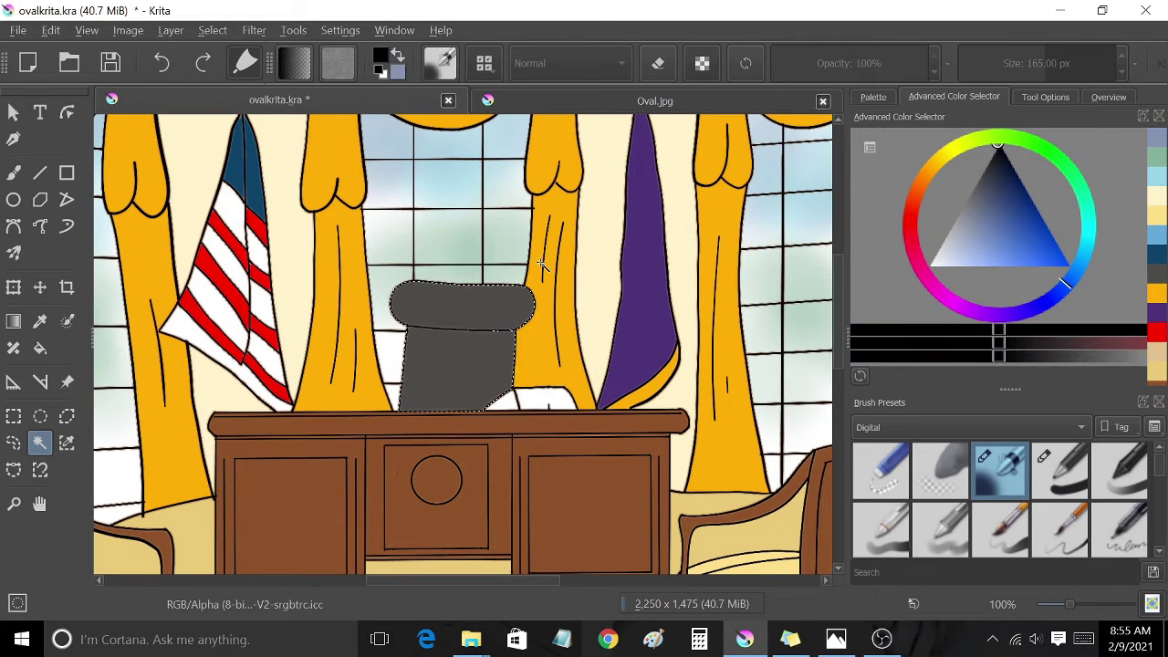
pyautogui.press('b')
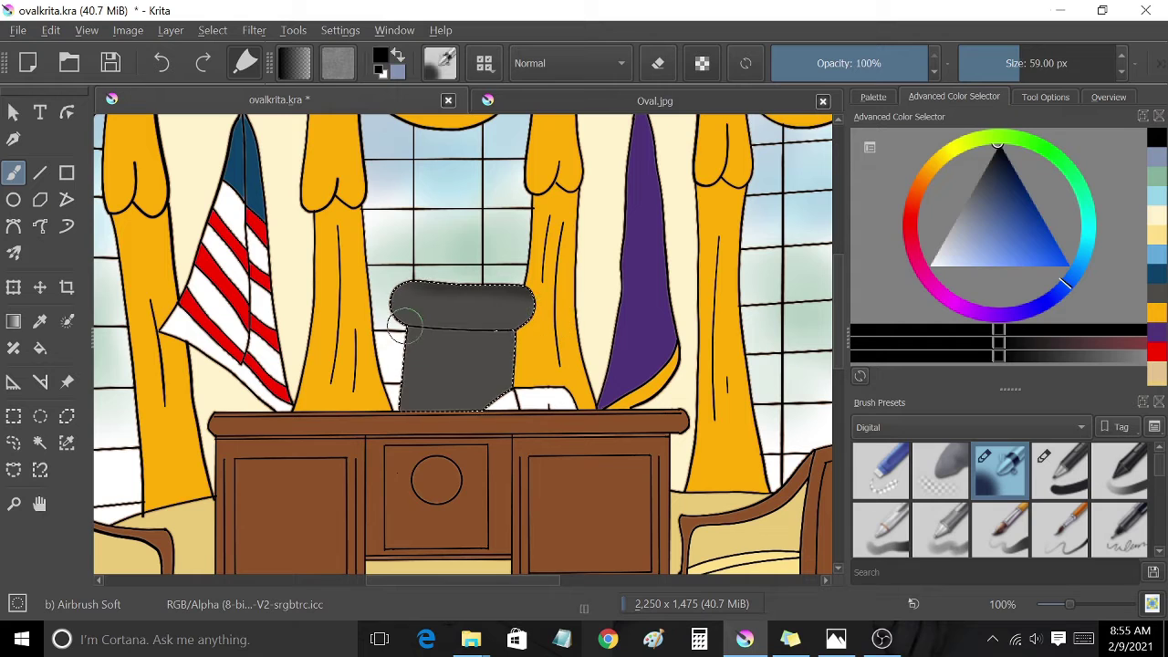
pyautogui.moveTo(555, 321); pyautogui.dragTo(514, 334)
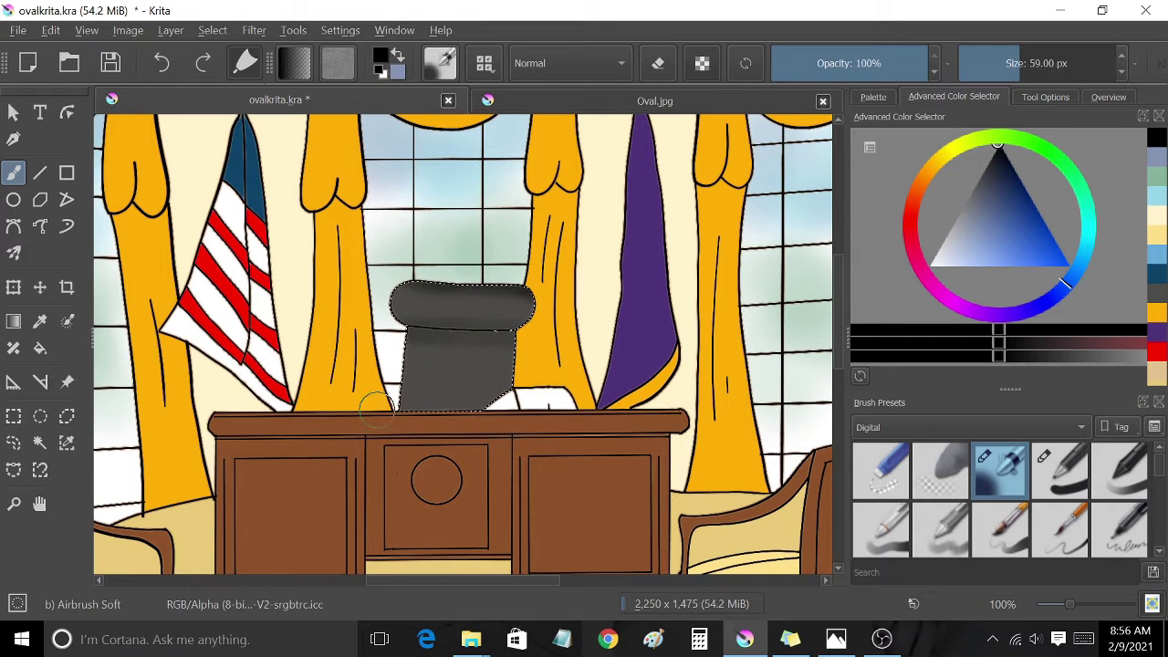
pyautogui.moveTo(390, 429); pyautogui.dragTo(410, 352)
pyautogui.moveTo(533, 384)
pyautogui.mouseDown()
pyautogui.moveTo(478, 331)
pyautogui.moveTo(494, 287)
pyautogui.mouseUp()
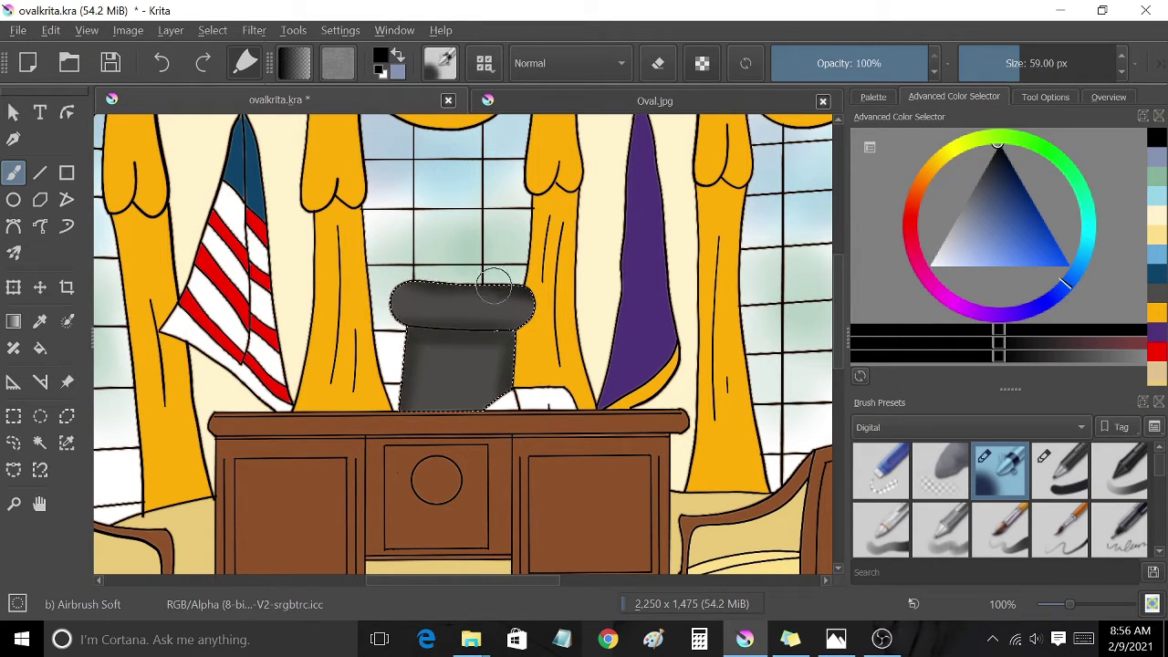
pyautogui.hotkey('ctrl', 'z')
# Select the desk top and airbrush orange highlights over it and the centre oval
pyautogui.moveTo(604, 537); pyautogui.dragTo(588, 407)
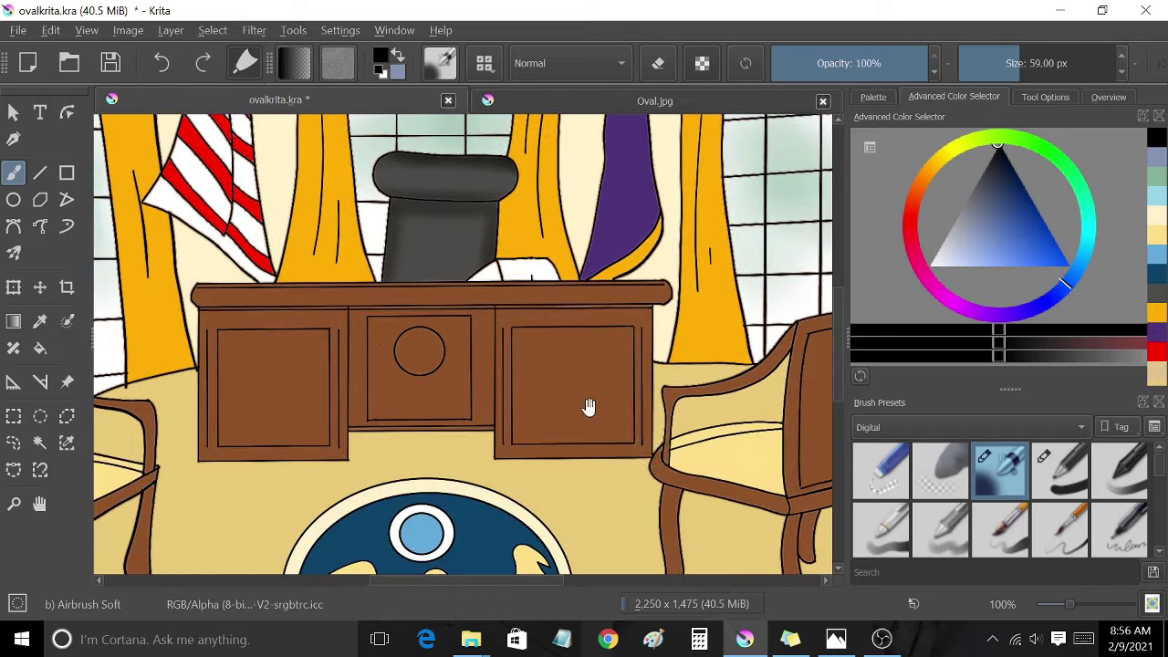
pyautogui.hotkey('ctrl', 'r')
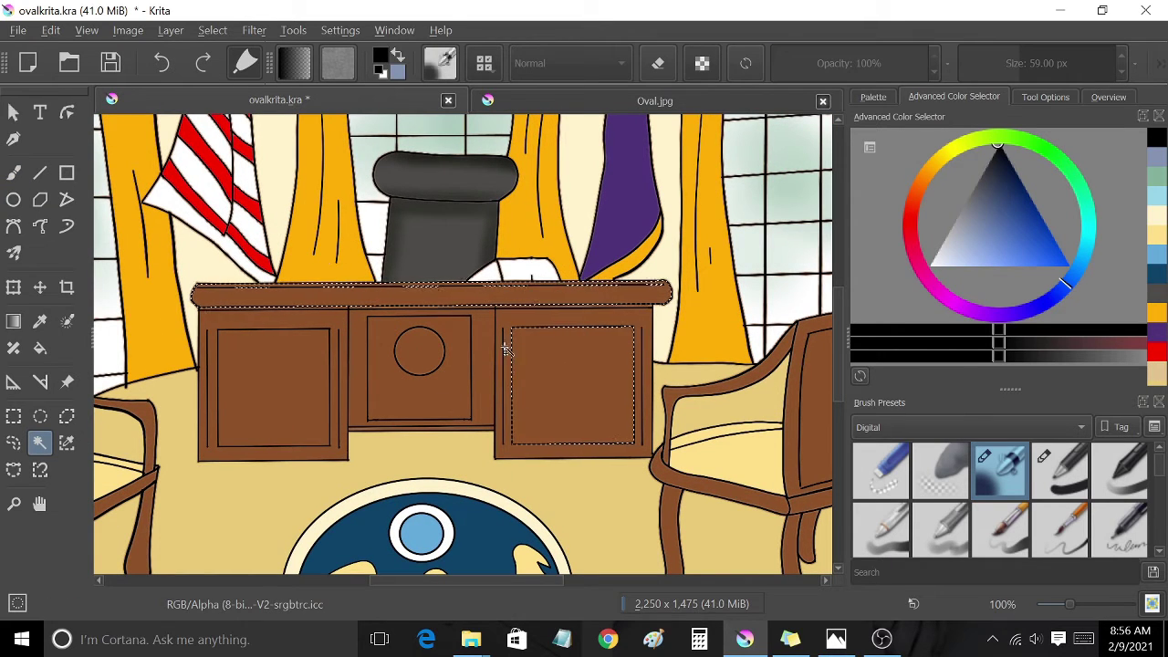
pyautogui.keyDown('shift'); pyautogui.click(232, 326); pyautogui.keyUp('shift')
pyautogui.press('b')
pyautogui.keyDown('ctrl'); pyautogui.click(629, 272); pyautogui.keyUp('ctrl')
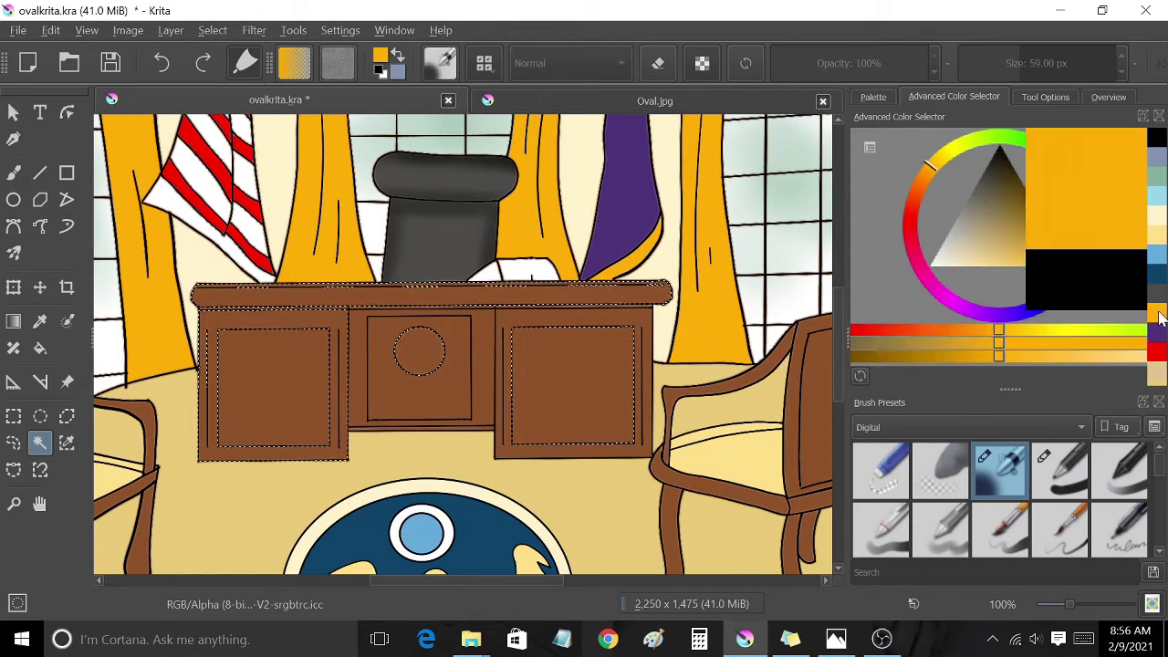
pyautogui.moveTo(630, 272); pyautogui.dragTo(258, 274)
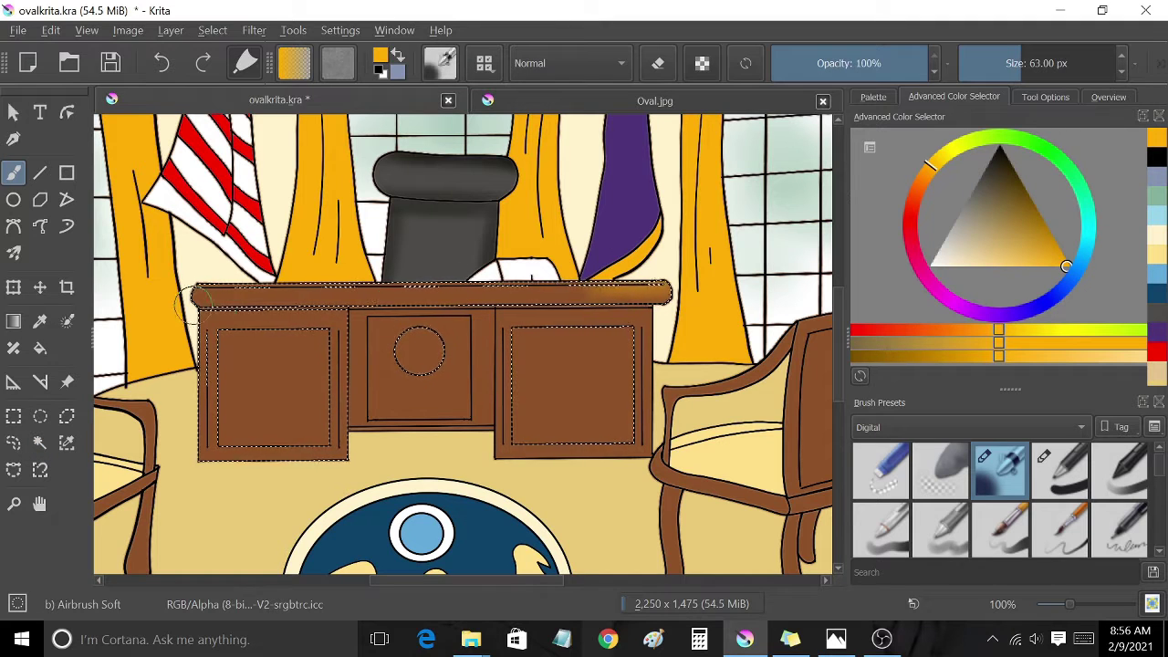
pyautogui.moveTo(408, 360); pyautogui.dragTo(422, 353)
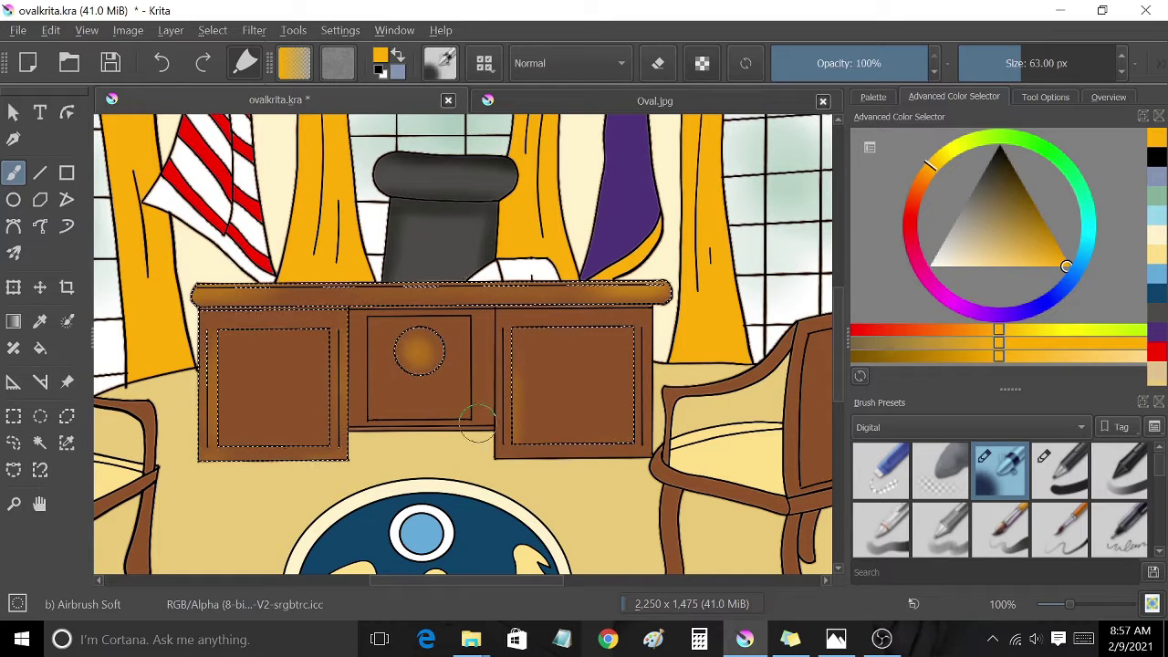
# Airbrush darker shading across the top of the right armchair back
pyautogui.press('-')
pyautogui.press('-')
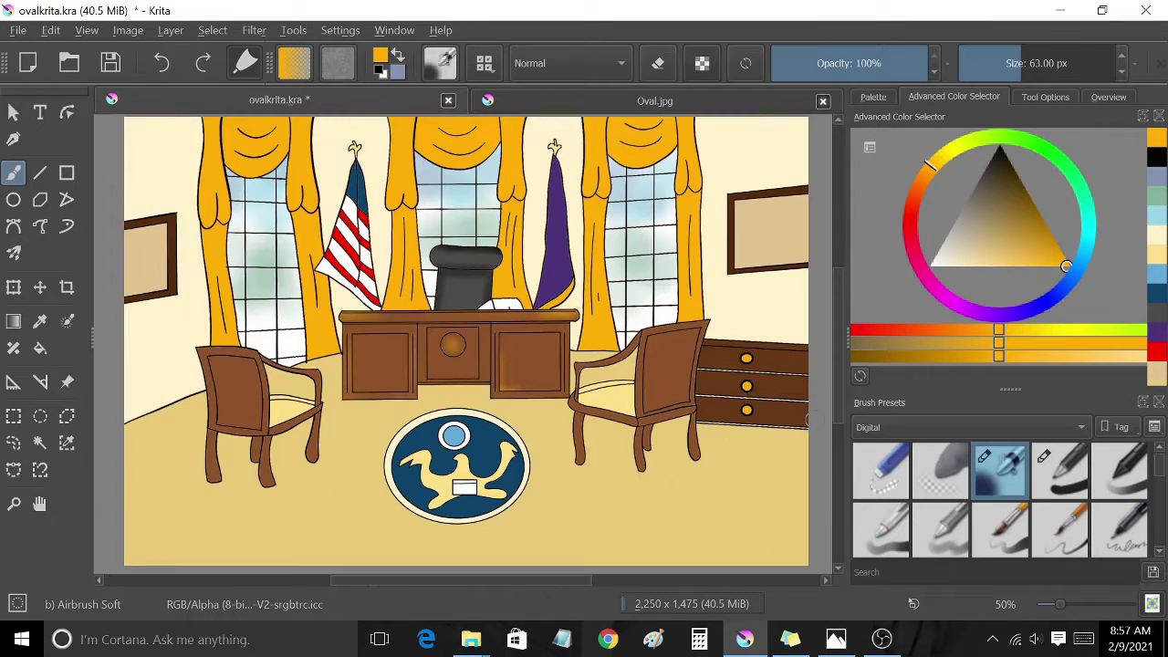
pyautogui.moveTo(806, 420); pyautogui.dragTo(563, 379)
pyautogui.click(40, 443)
pyautogui.press('1')
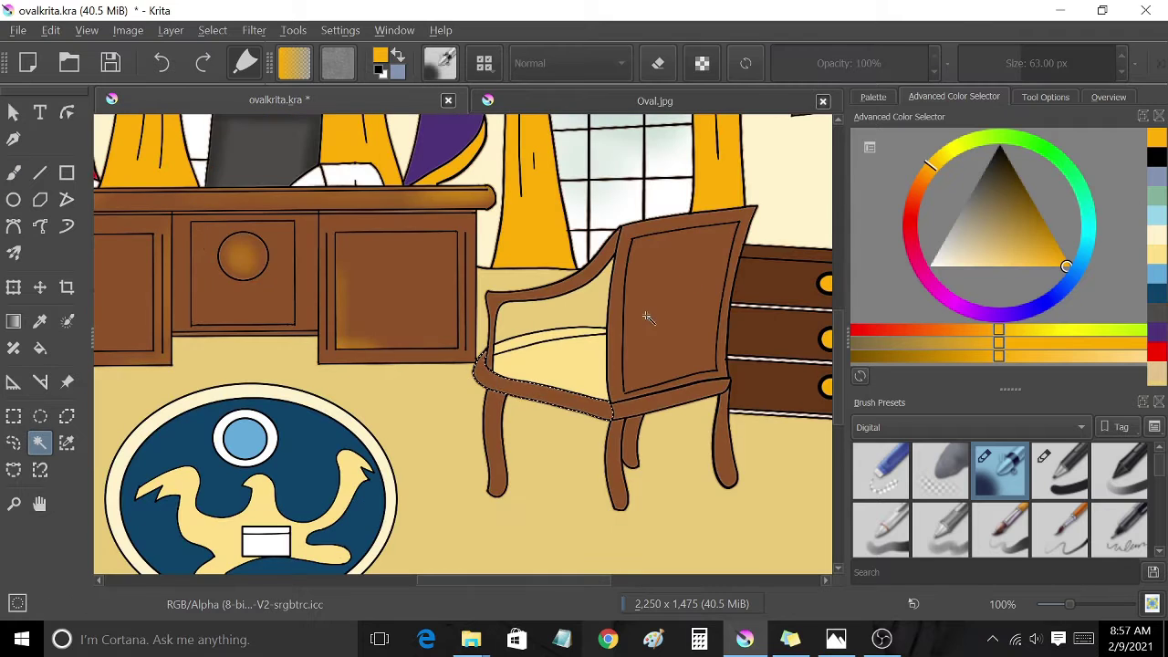
pyautogui.moveTo(234, 343); pyautogui.dragTo(710, 365)
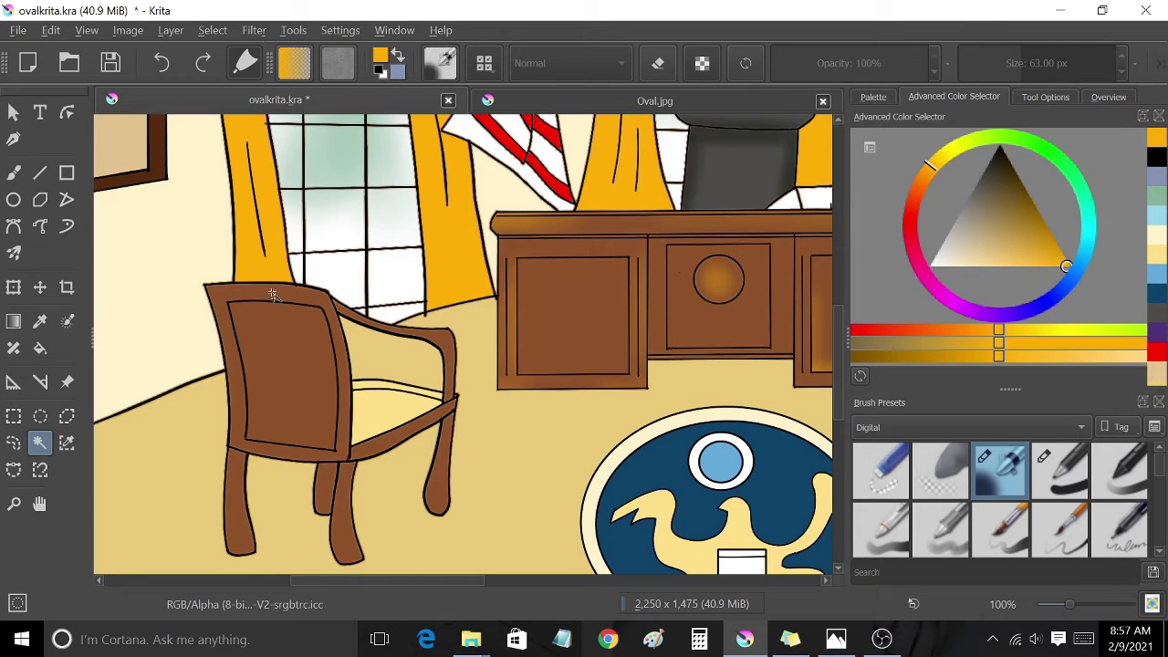
pyautogui.press('b')
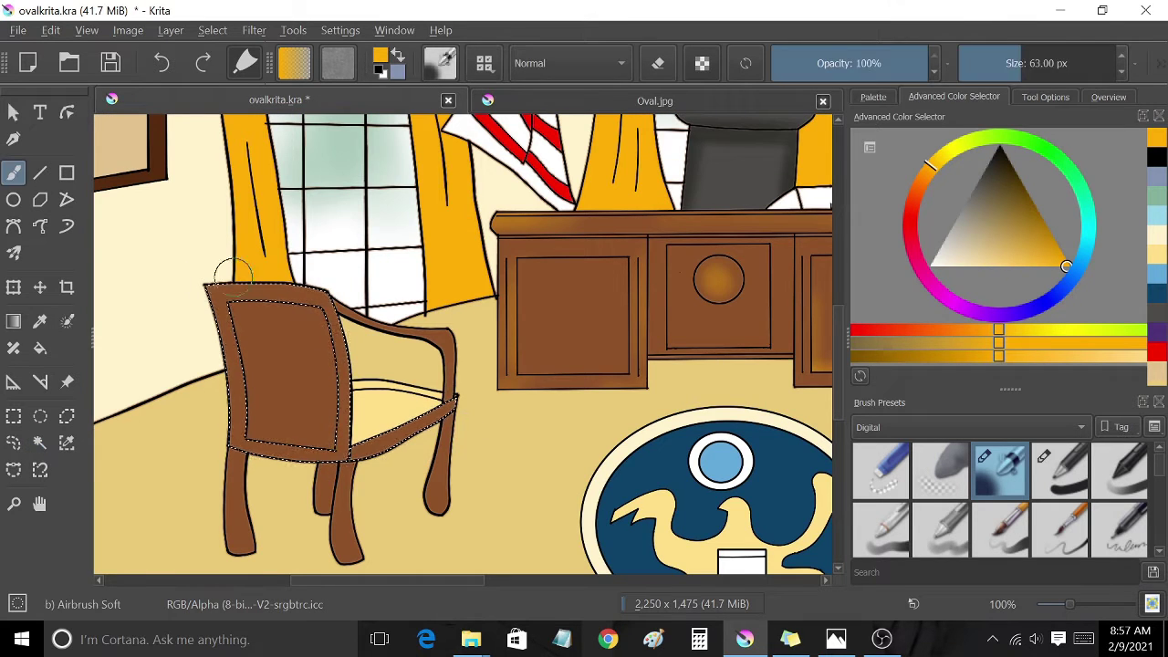
pyautogui.moveTo(469, 378); pyautogui.dragTo(456, 315)
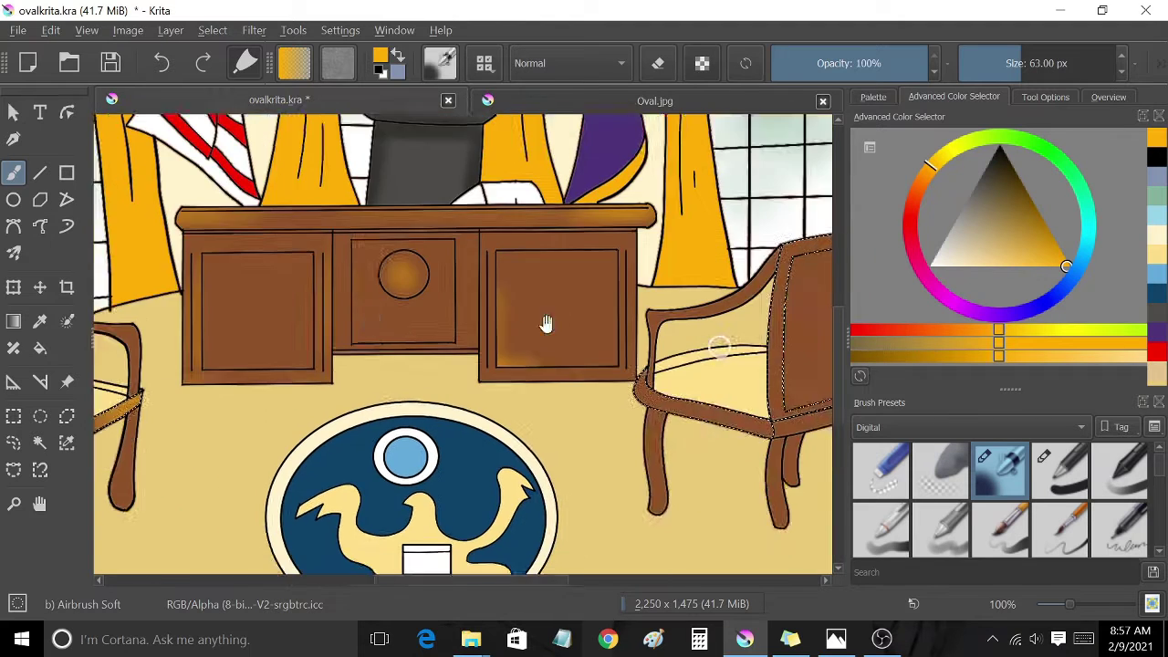
pyautogui.moveTo(597, 211); pyautogui.dragTo(693, 203)
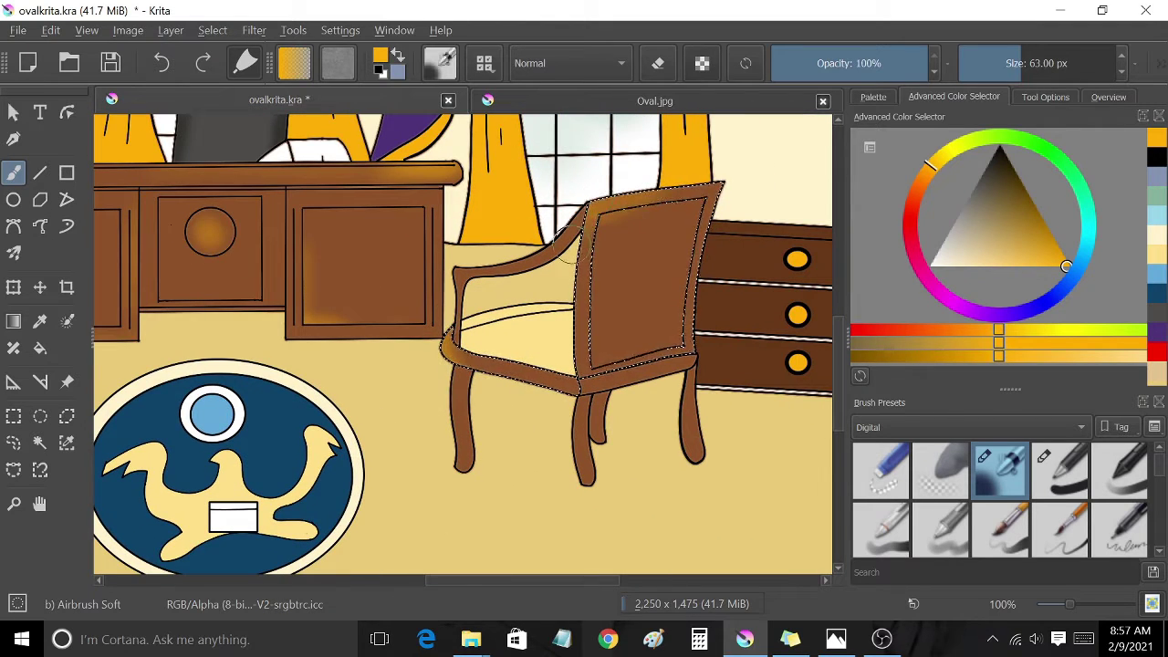
# Darken the top of the side drawer cabinet with soft airbrush shading
pyautogui.scroll(-2, 469, 334)
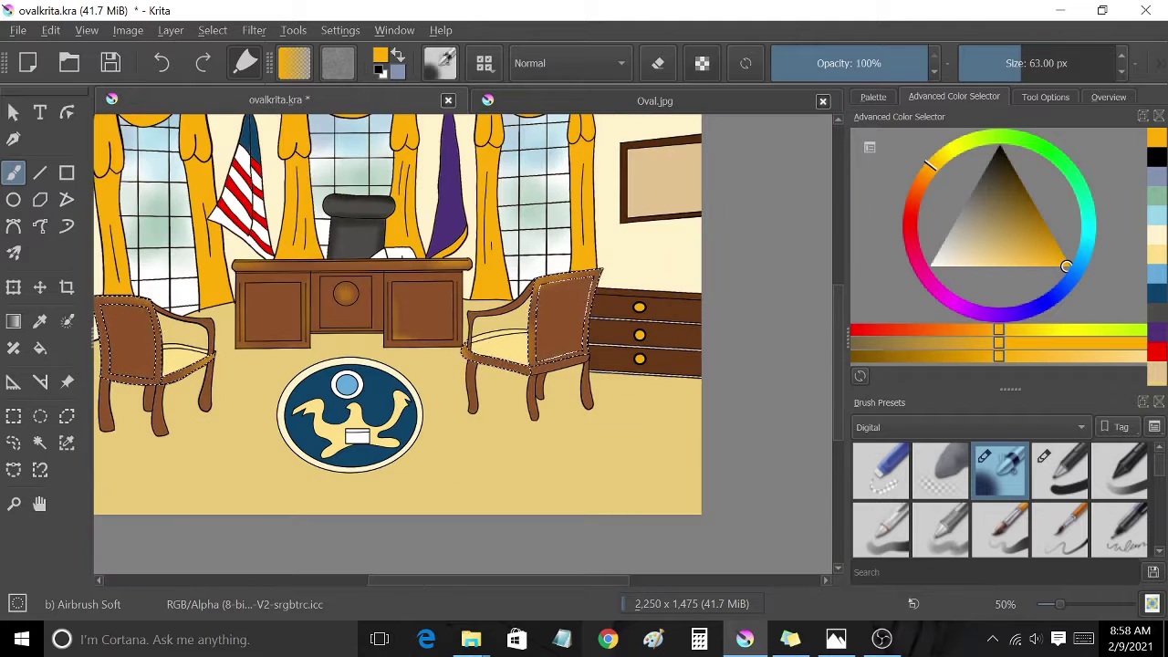
pyautogui.moveTo(408, 314)
pyautogui.mouseDown()
pyautogui.moveTo(476, 365)
pyautogui.moveTo(288, 383)
pyautogui.mouseUp()
pyautogui.click(40, 442)
pyautogui.scroll(2, 394, 298)
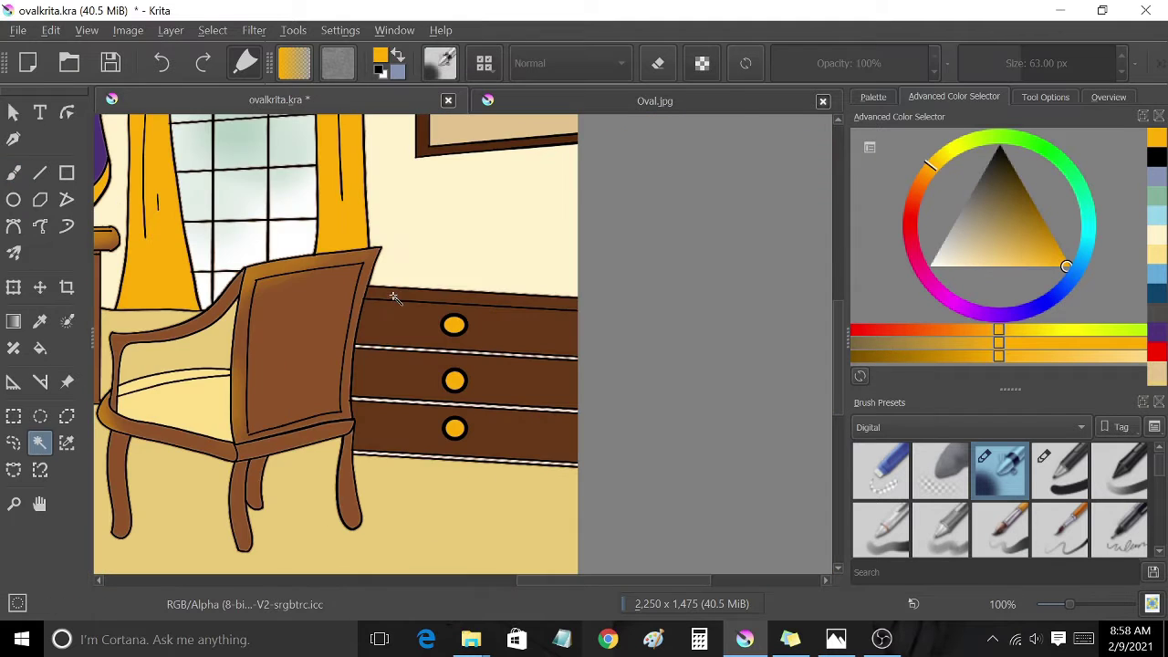
pyautogui.press('b')
pyautogui.moveTo(500, 295)
pyautogui.mouseDown()
pyautogui.moveTo(572, 301)
pyautogui.moveTo(521, 282)
pyautogui.mouseUp()
pyautogui.scroll(-2, 330, 285)
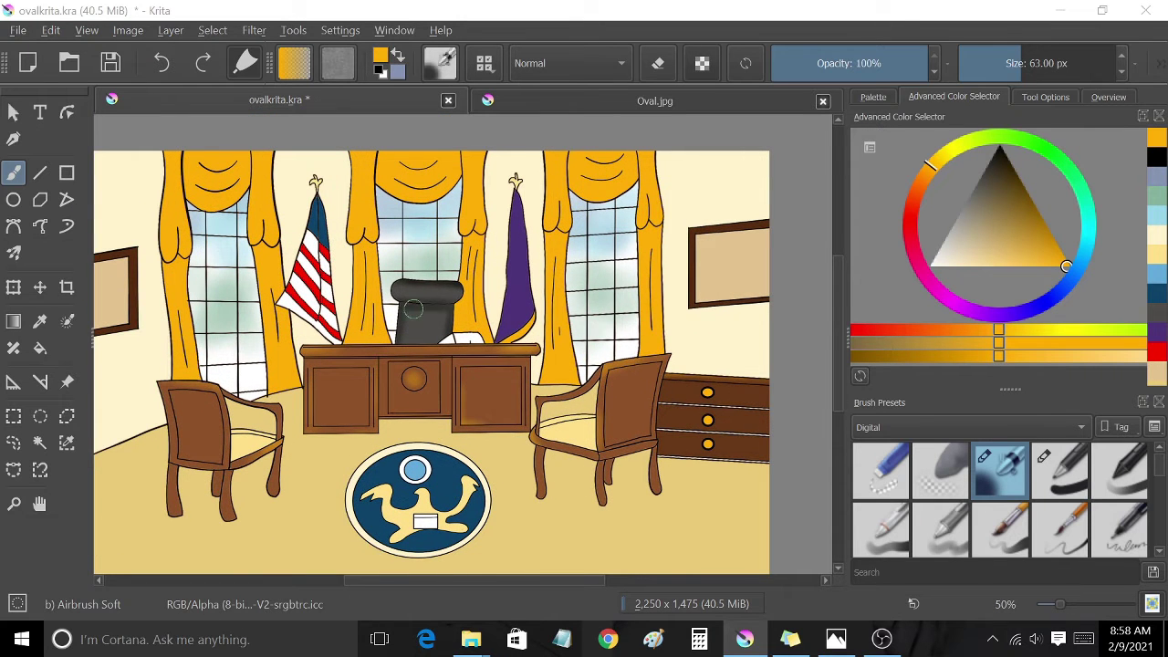
pyautogui.press('1')
pyautogui.click(39, 442)
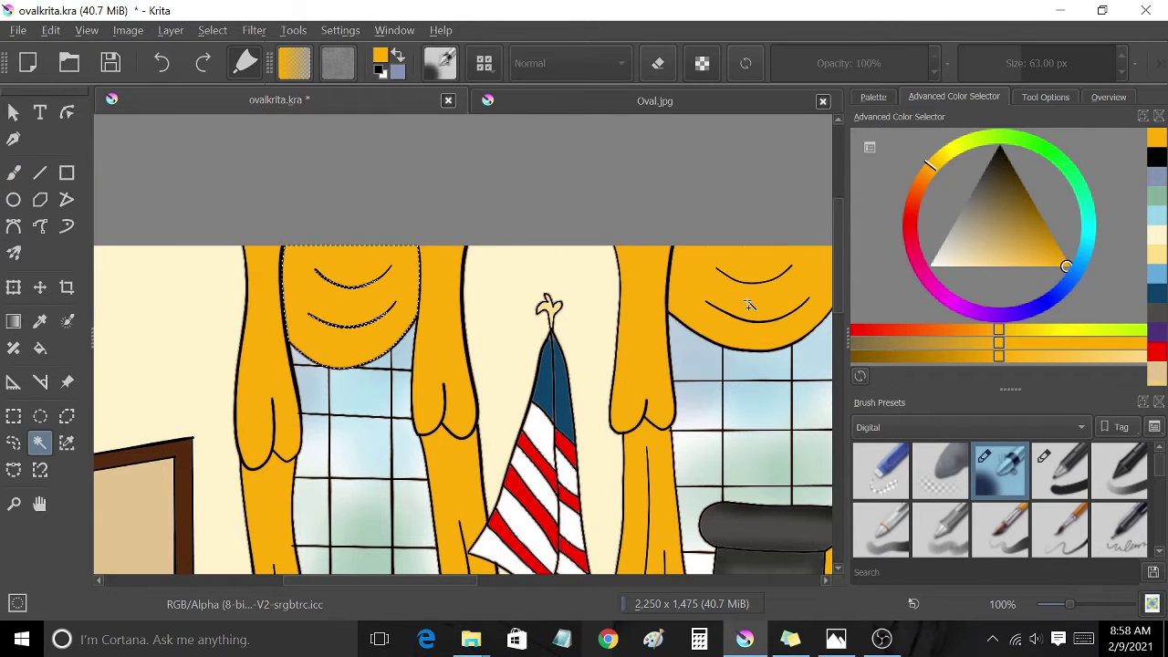
# Select the curtain drapes and shade the right drape's upper curve in darker brown-orange
pyautogui.hscroll(5, 395, 311)
pyautogui.click(395, 312)
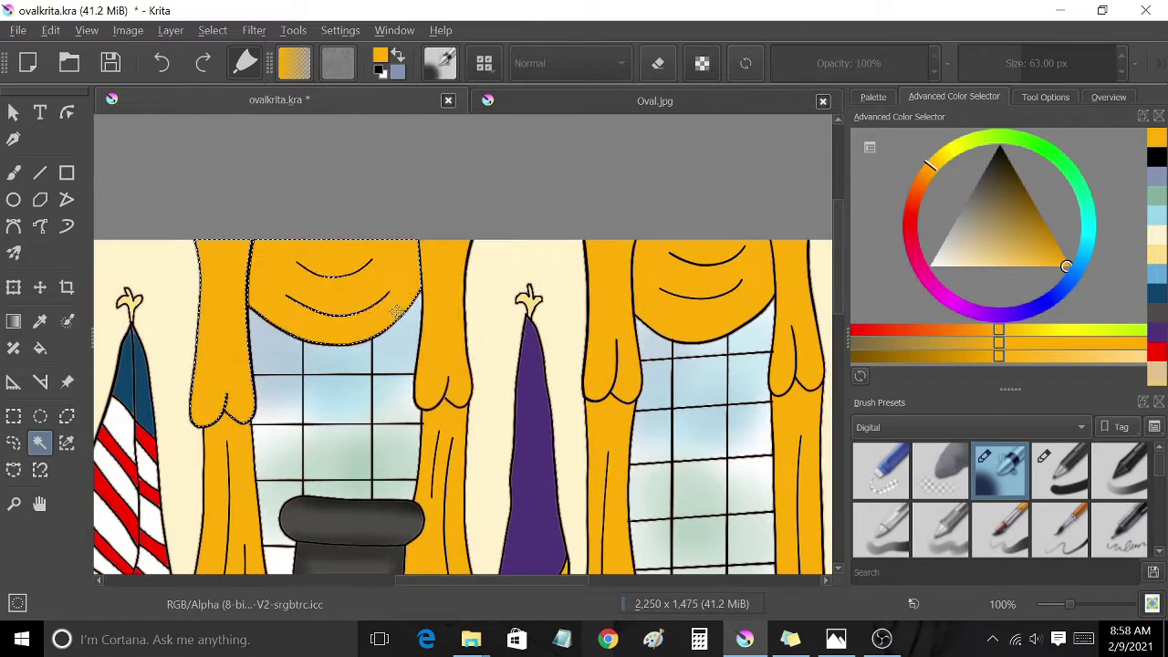
pyautogui.click(1020, 213)
pyautogui.press('b')
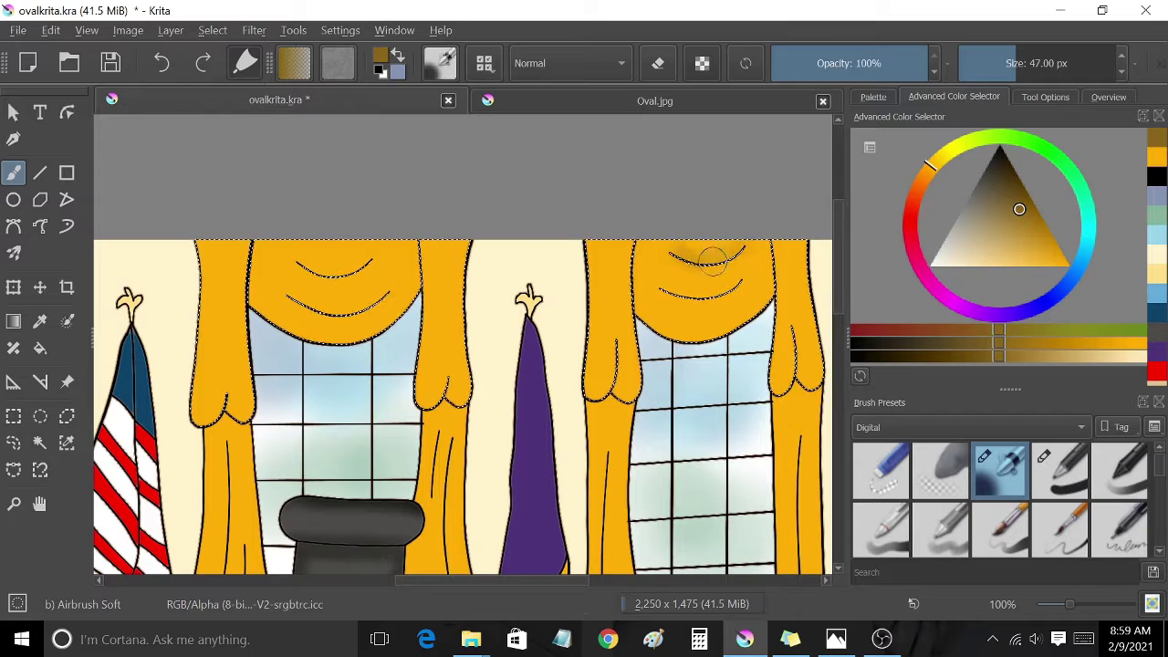
pyautogui.moveTo(712, 260); pyautogui.dragTo(750, 277)
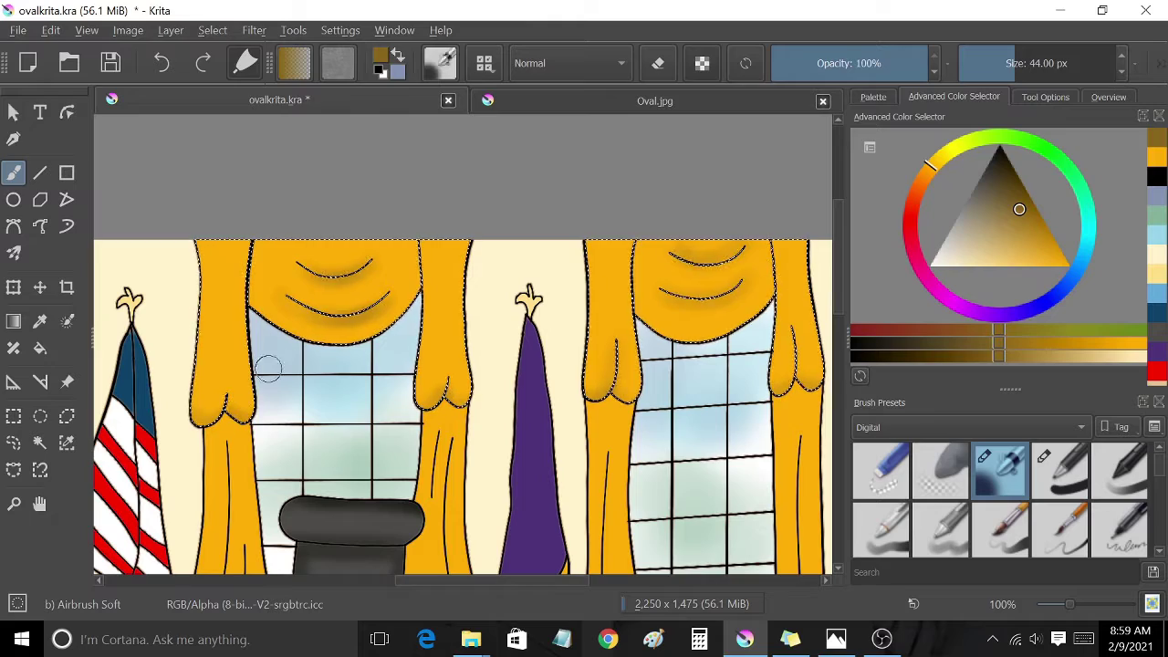
# Shade under the left drape's top curve and the bottoms of the curtain lobes
pyautogui.hscroll(-5, 269, 368)
pyautogui.moveTo(412, 271); pyautogui.dragTo(340, 276)
pyautogui.moveTo(273, 420)
pyautogui.mouseDown()
pyautogui.moveTo(252, 456)
pyautogui.moveTo(326, 448)
pyautogui.mouseUp()
pyautogui.moveTo(438, 406); pyautogui.dragTo(492, 429)
pyautogui.moveTo(470, 384); pyautogui.dragTo(484, 447)
pyautogui.hotkey('ctrl', 'z')
pyautogui.hotkey('ctrl', 'z')
pyautogui.hotkey('ctrl', 'z')
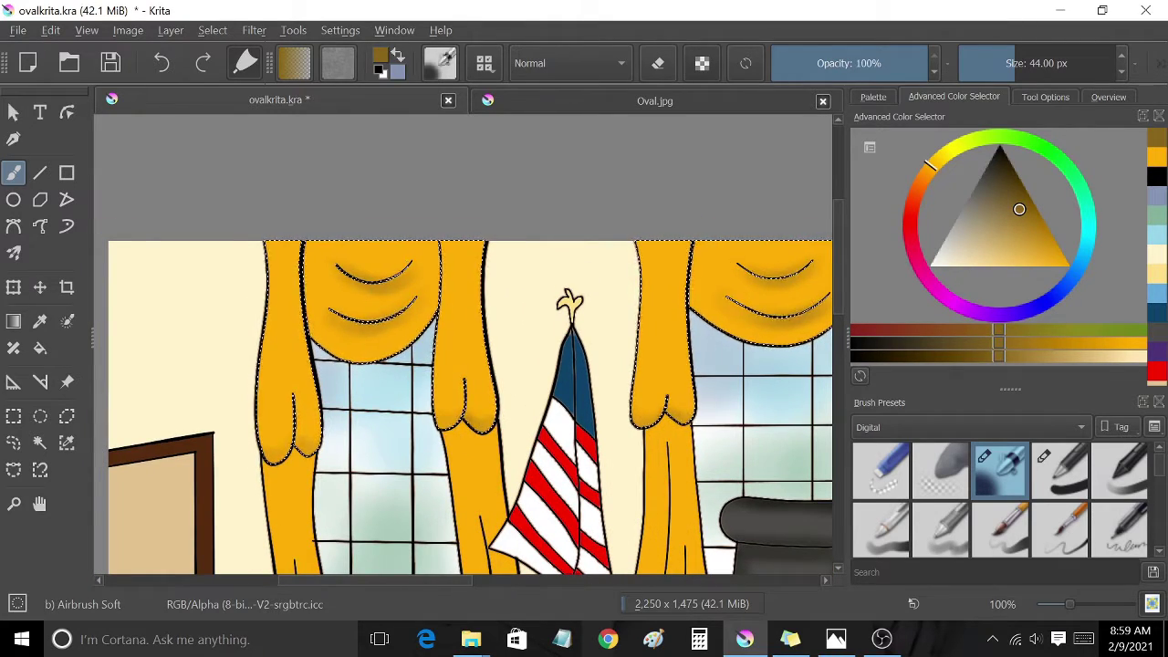
pyautogui.scroll(-3, 389, 436)
pyautogui.scroll(4, 389, 436)
pyautogui.click(40, 443)
# Select the inside of the picture frame and tint it with soft red
pyautogui.click(508, 410)
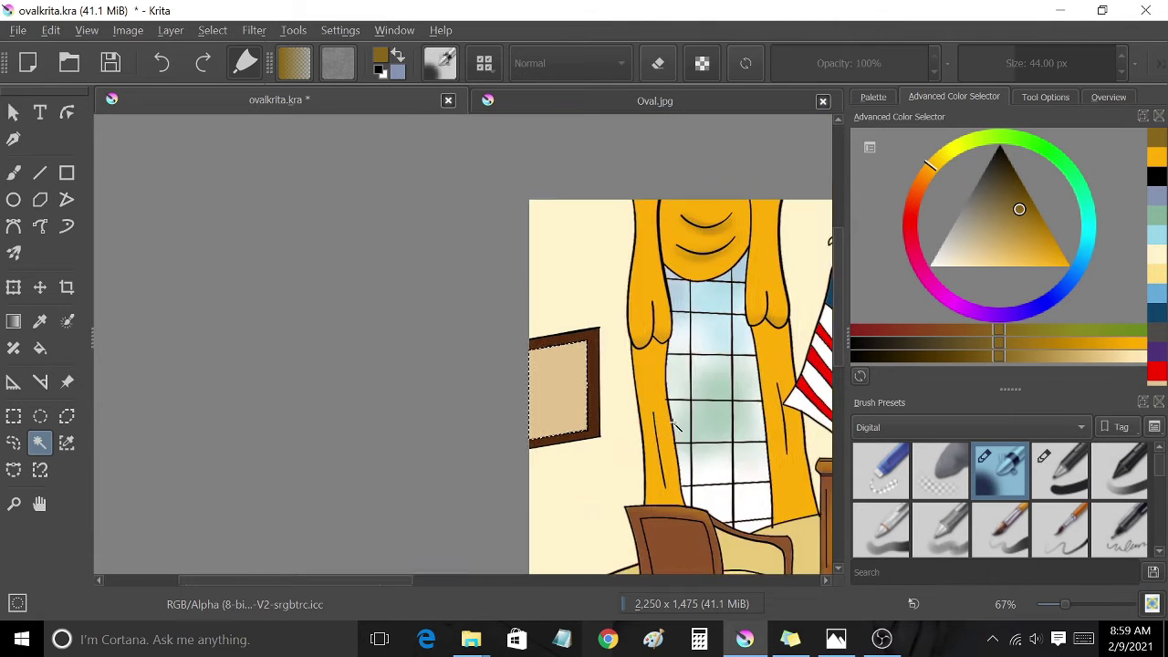
pyautogui.scroll(-2, 508, 409)
pyautogui.click(1157, 372)
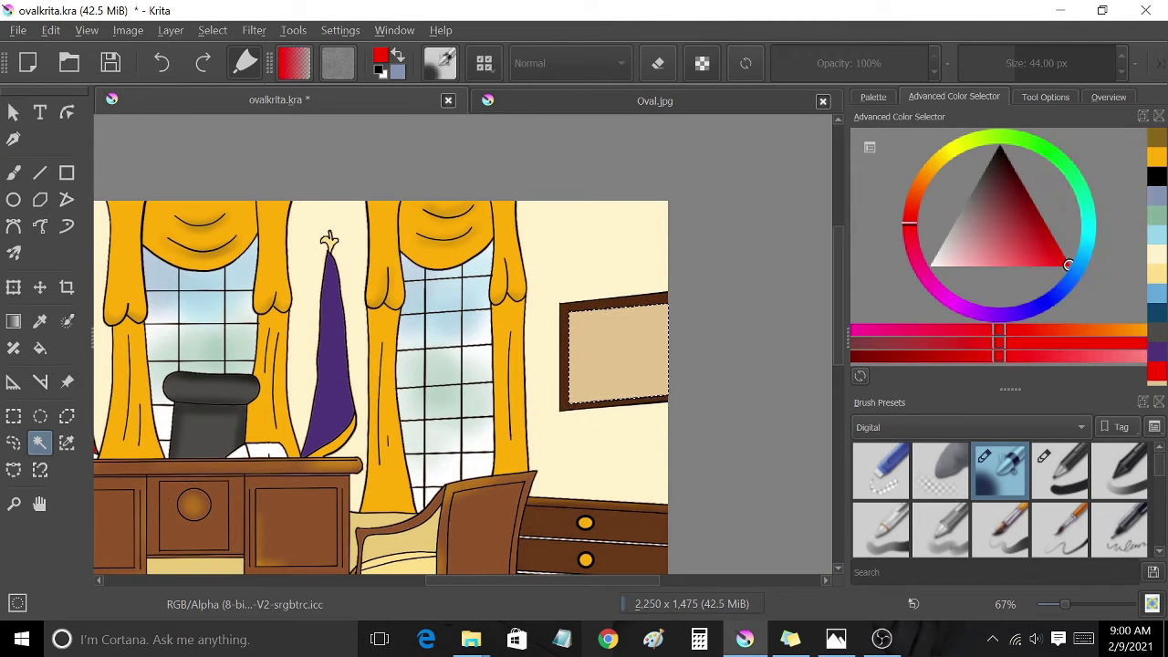
pyautogui.press('b')
pyautogui.moveTo(629, 345)
pyautogui.mouseDown()
pyautogui.moveTo(597, 352)
pyautogui.moveTo(637, 362)
pyautogui.moveTo(603, 356)
pyautogui.mouseUp()
# Blur soft pink and ochre paint across both framed paintings
pyautogui.click(1157, 157)
pyautogui.click(1157, 333)
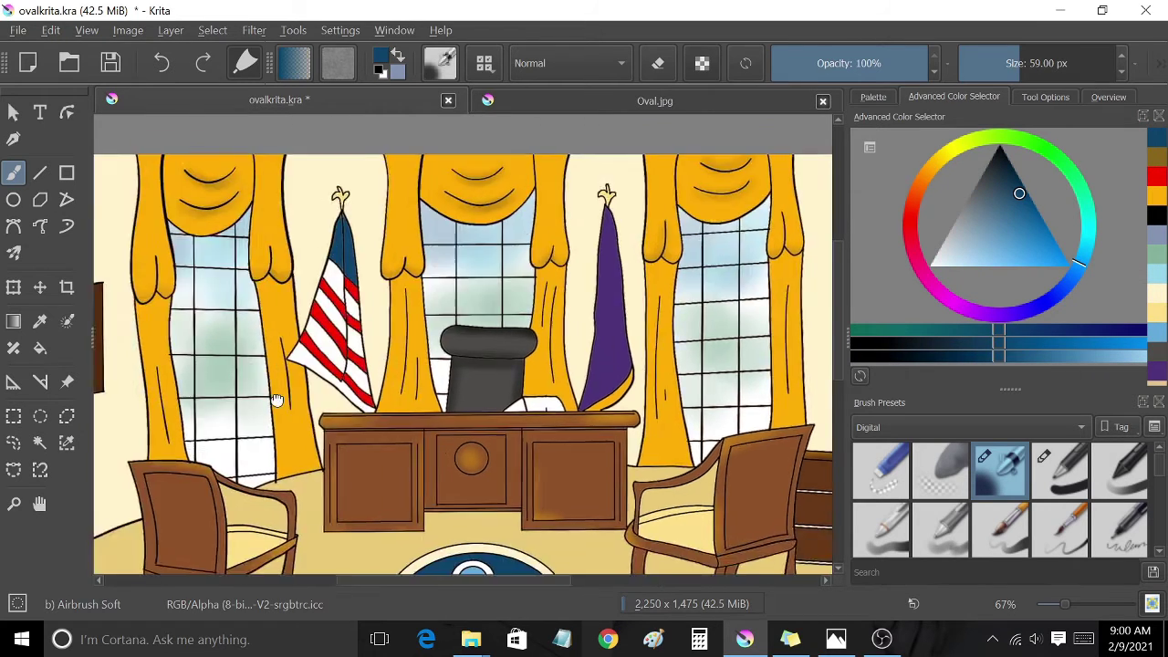
pyautogui.moveTo(276, 400); pyautogui.dragTo(600, 381)
pyautogui.click(1156, 176)
pyautogui.moveTo(365, 328)
pyautogui.mouseDown()
pyautogui.moveTo(388, 351)
pyautogui.moveTo(391, 313)
pyautogui.moveTo(379, 344)
pyautogui.mouseUp()
pyautogui.click(1157, 176)
pyautogui.click(1148, 356)
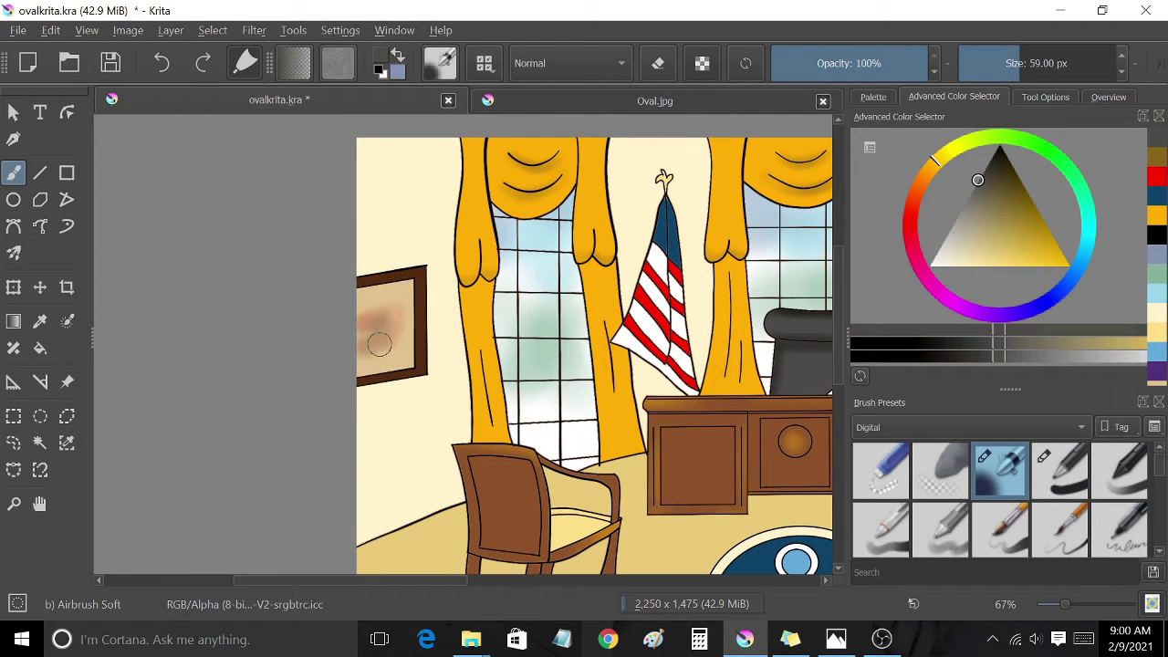
pyautogui.press('-')
pyautogui.press('-')
# Select the flag's blue canton and set up a white 3 px brush
pyautogui.scroll(5, 400, 214)
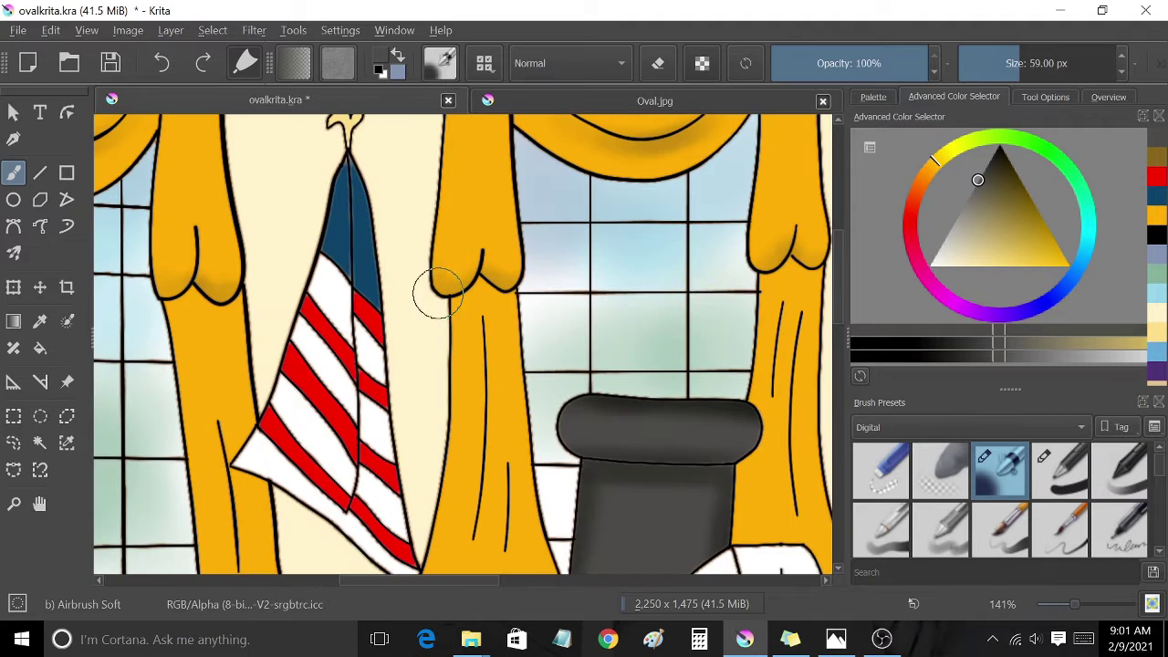
pyautogui.click(40, 442)
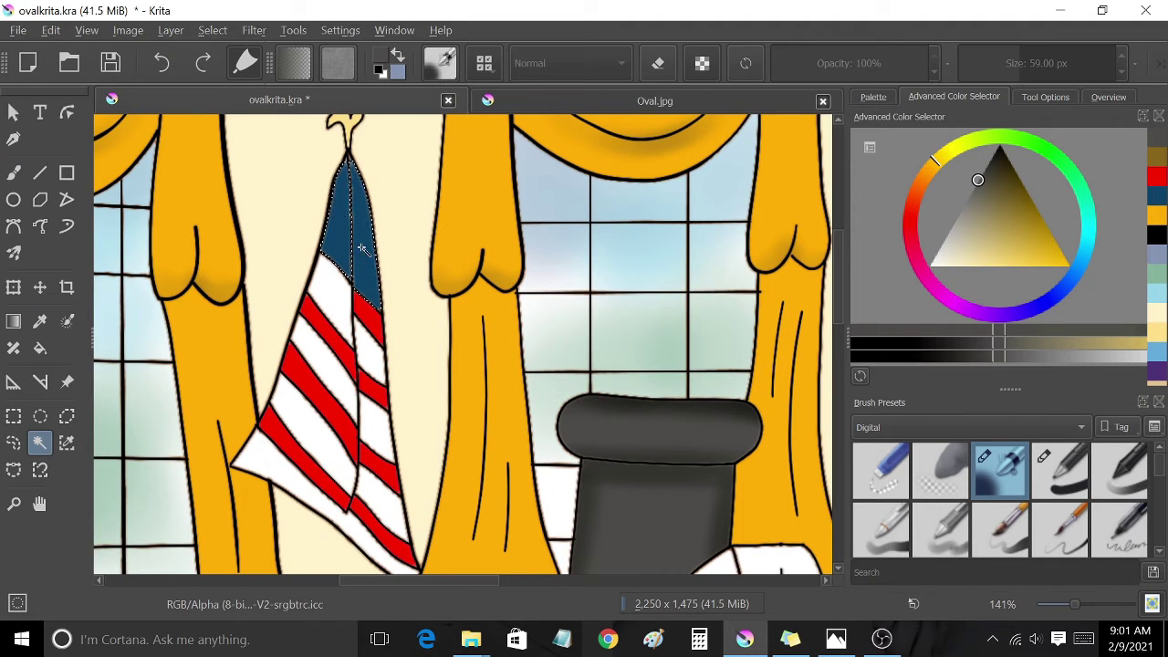
pyautogui.press('b')
pyautogui.press('/')
pyautogui.press('d')
pyautogui.click(396, 62)
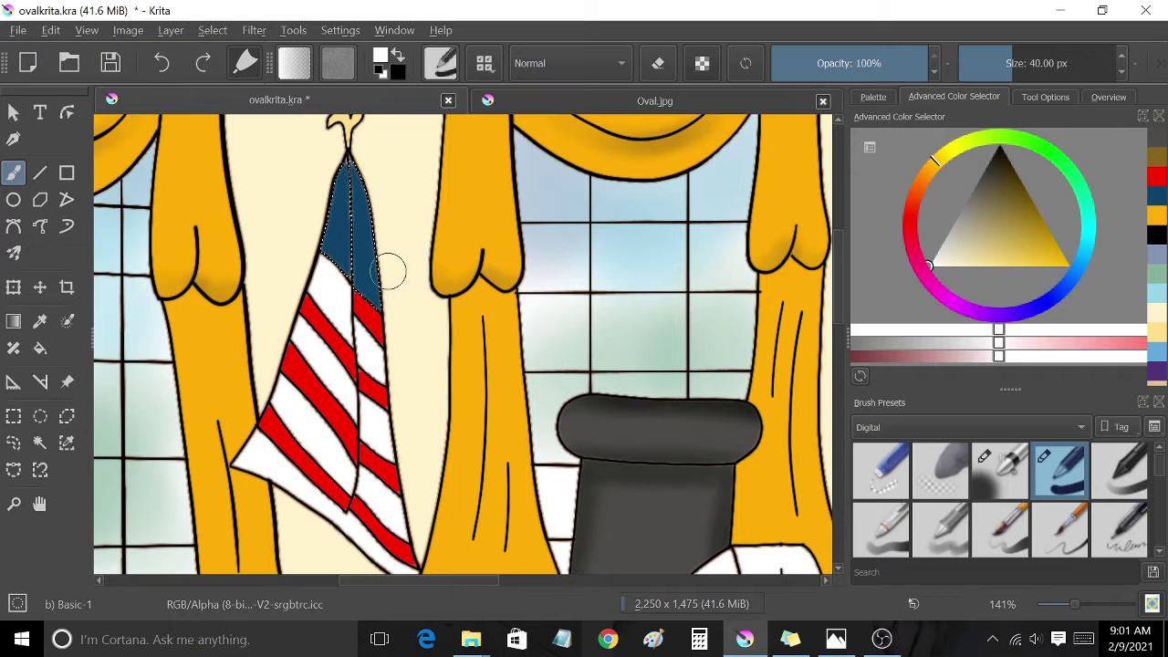
pyautogui.press('[')
pyautogui.press('[')
pyautogui.press('[')
# Dot dense white stars across the whole blue canton
pyautogui.click(341, 176)
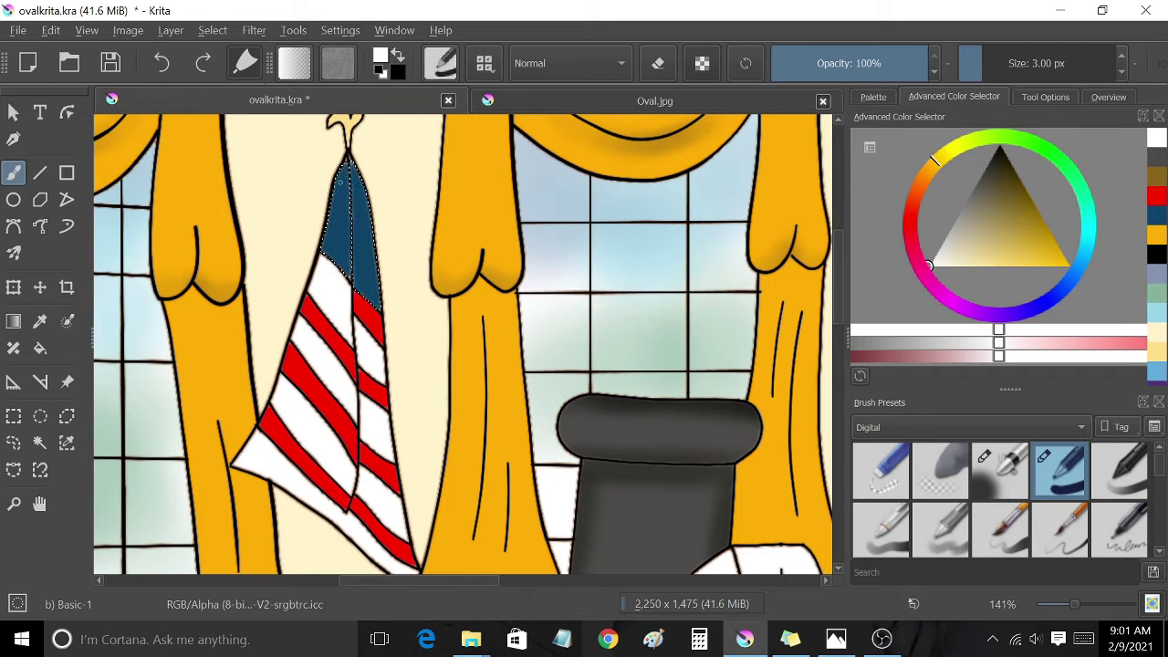
pyautogui.click(337, 186)
pyautogui.click(354, 169)
pyautogui.click(356, 196)
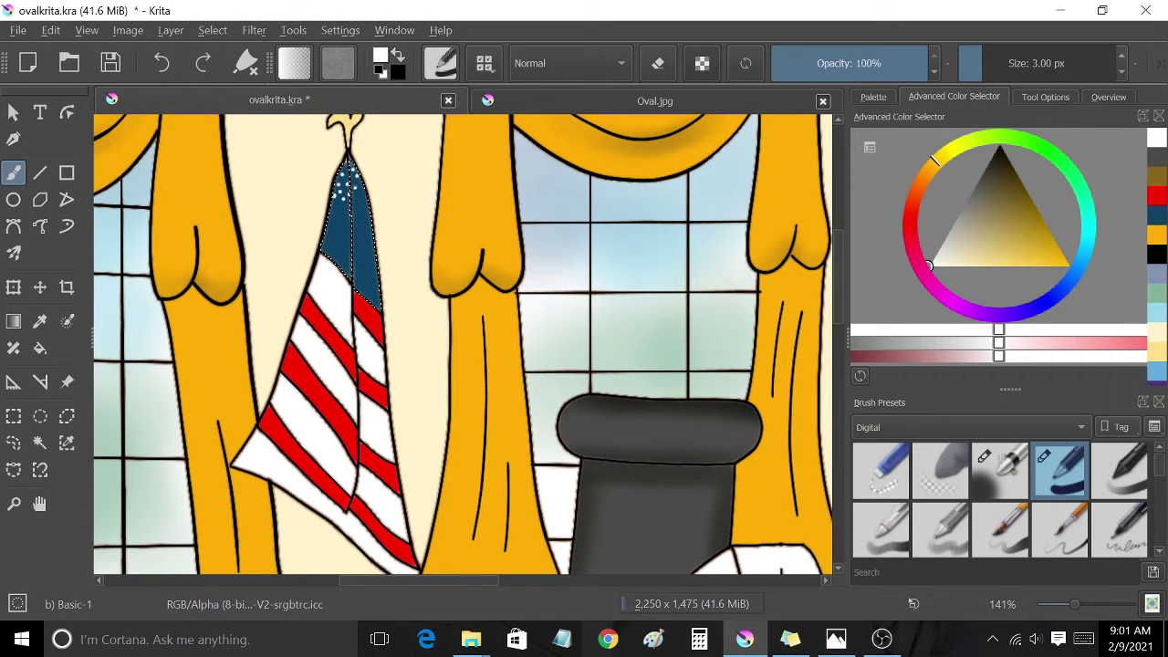
pyautogui.click(366, 216)
pyautogui.click(358, 221)
pyautogui.click(368, 253)
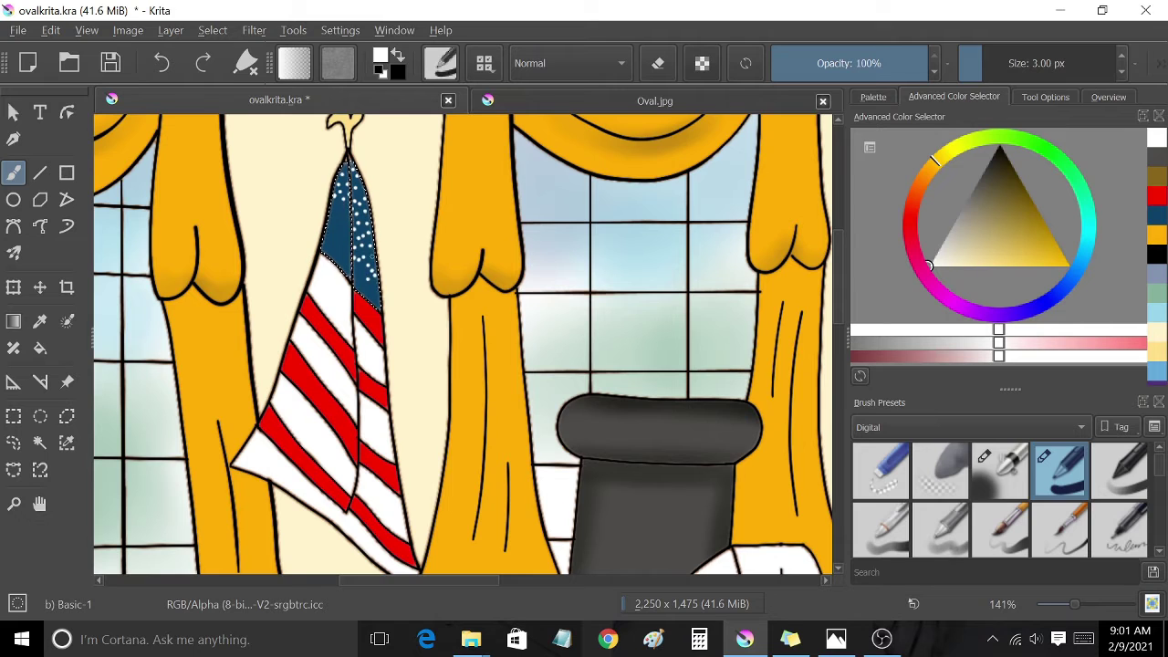
pyautogui.click(371, 273)
pyautogui.click(338, 260)
pyautogui.click(331, 252)
pyautogui.click(331, 219)
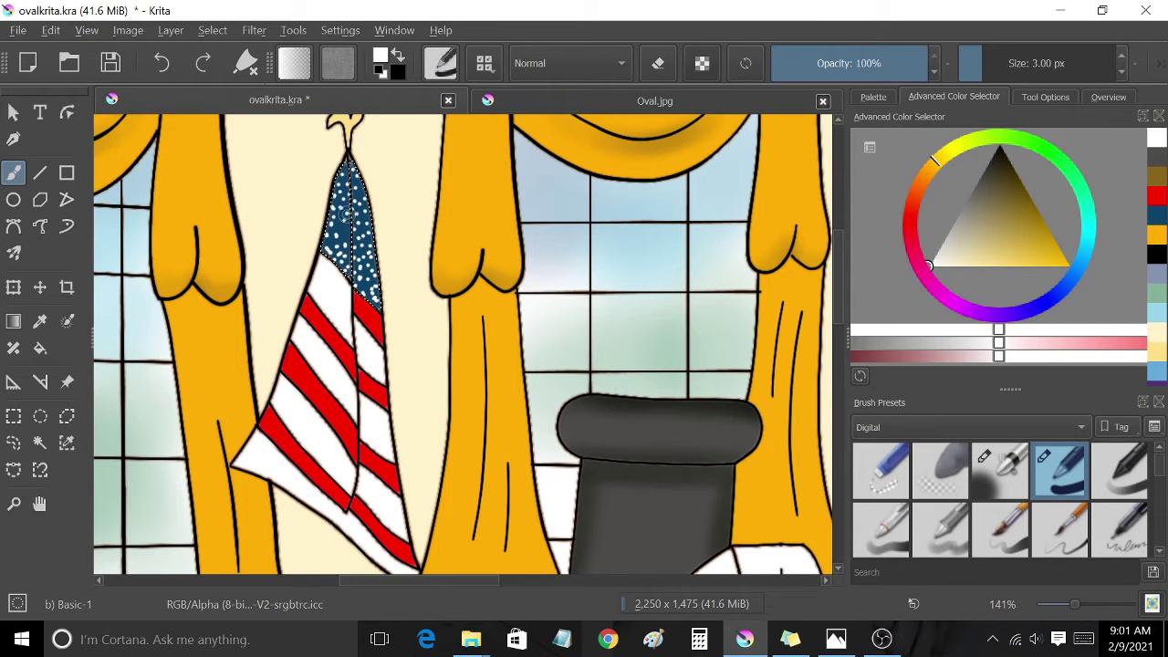
pyautogui.click(358, 187)
pyautogui.click(349, 281)
# Bring the purple flag into view and select its area
pyautogui.scroll(-1, 231, 476)
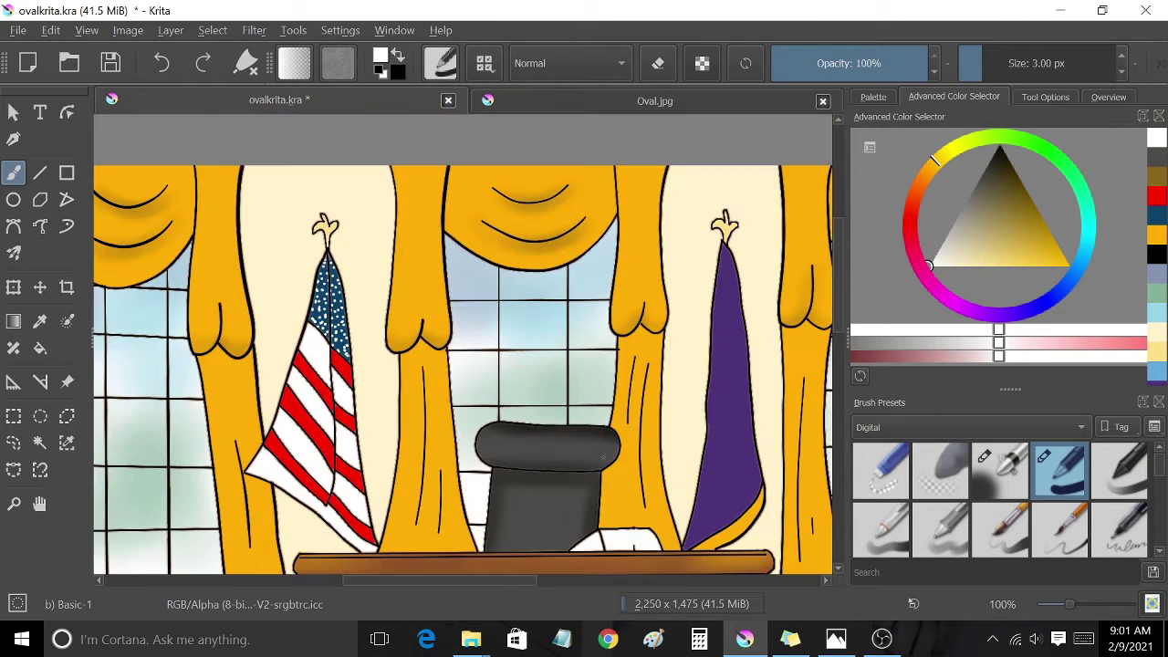
pyautogui.moveTo(800, 434); pyautogui.dragTo(547, 374)
pyautogui.click(40, 443)
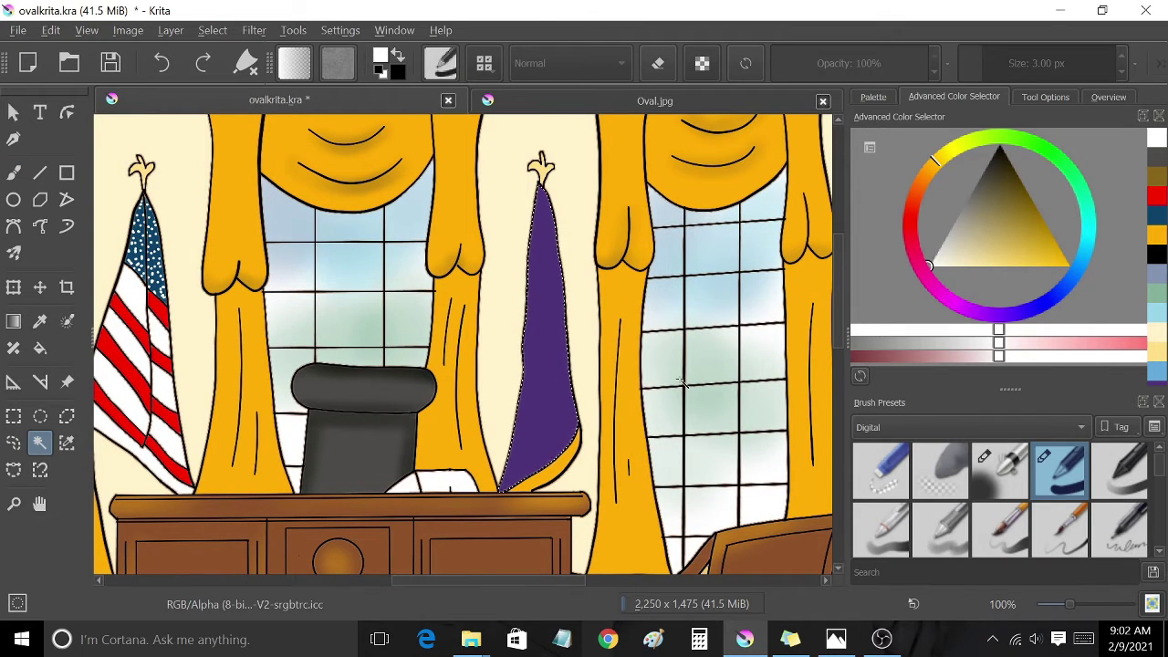
# Use a 1 px brush to add black, white, red and light-blue emblem dots on the purple flag
pyautogui.press('b')
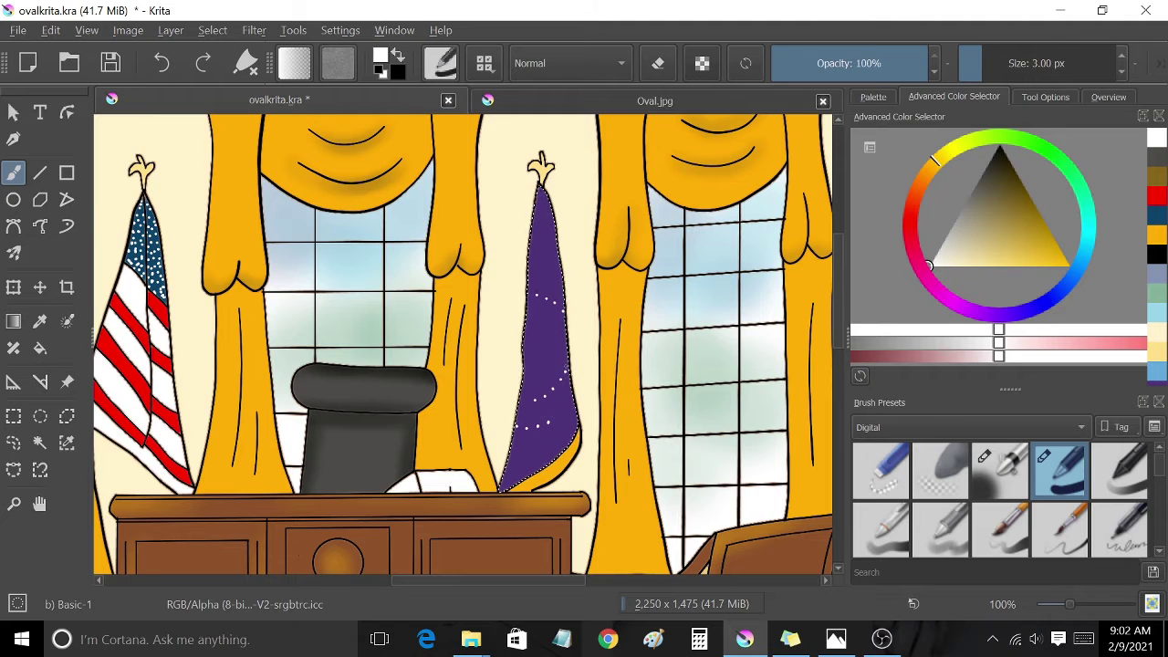
pyautogui.click(397, 57)
pyautogui.press('[')
pyautogui.press('[')
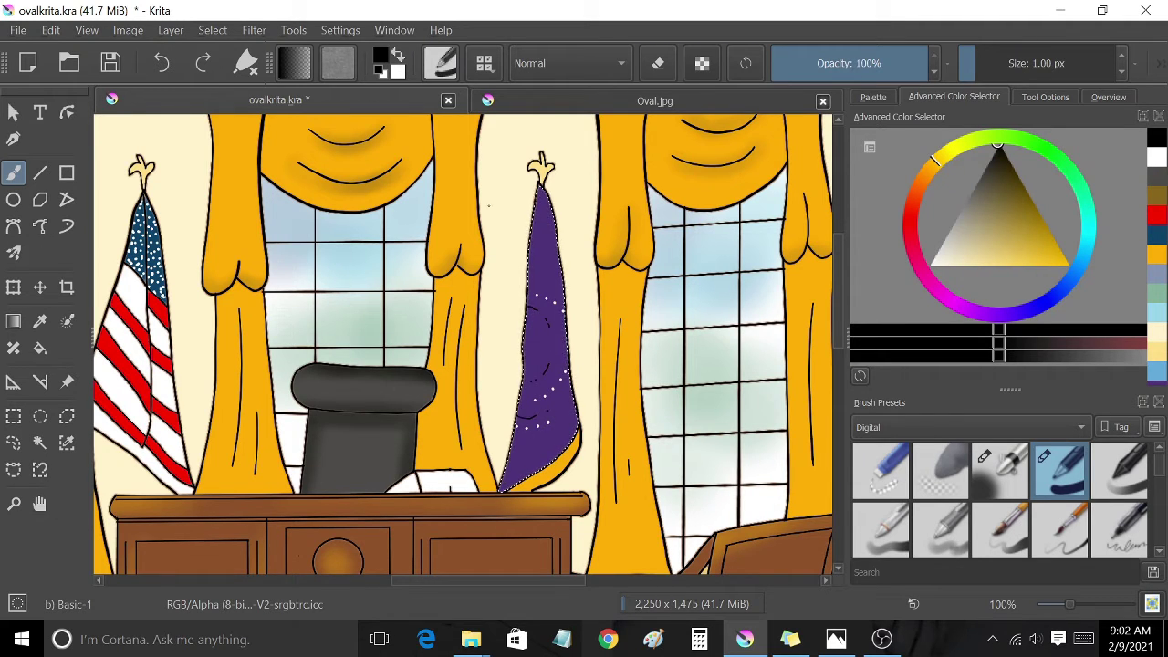
pyautogui.press('x')
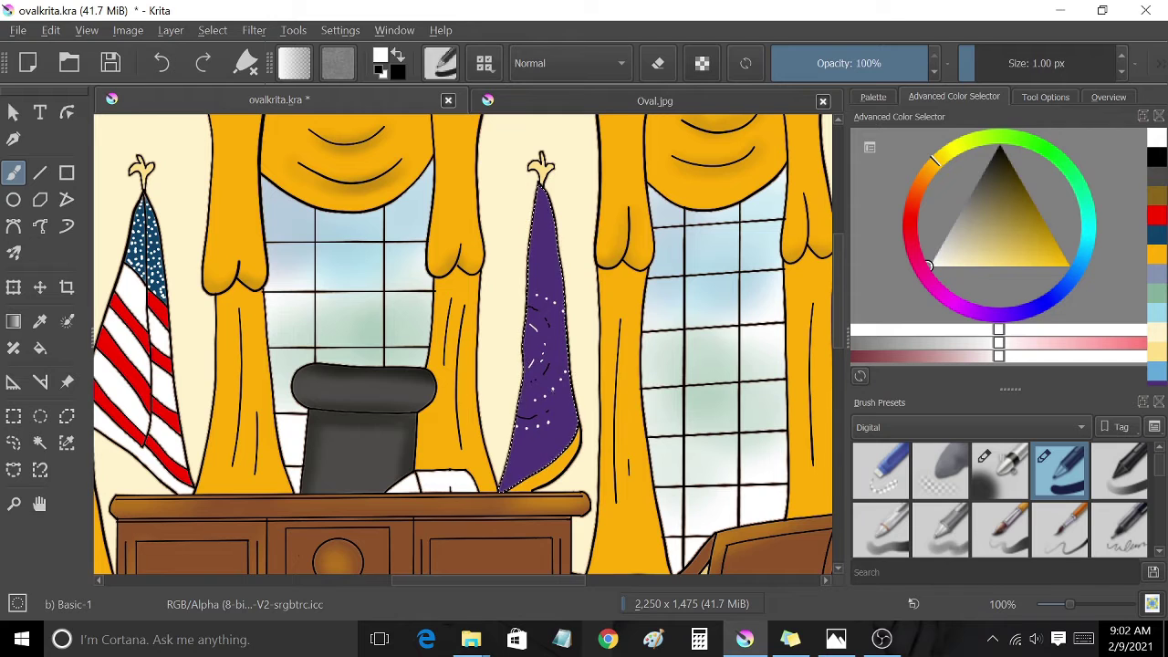
pyautogui.click(1156, 219)
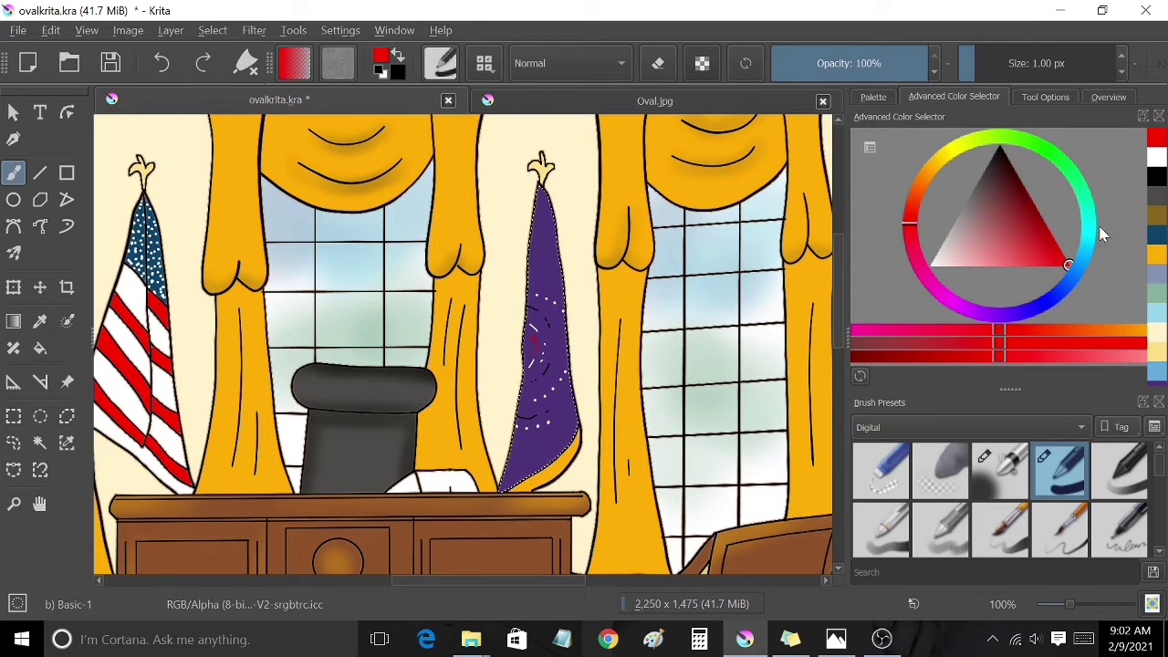
pyautogui.moveTo(1101, 235); pyautogui.dragTo(1079, 264)
pyautogui.click(1001, 248)
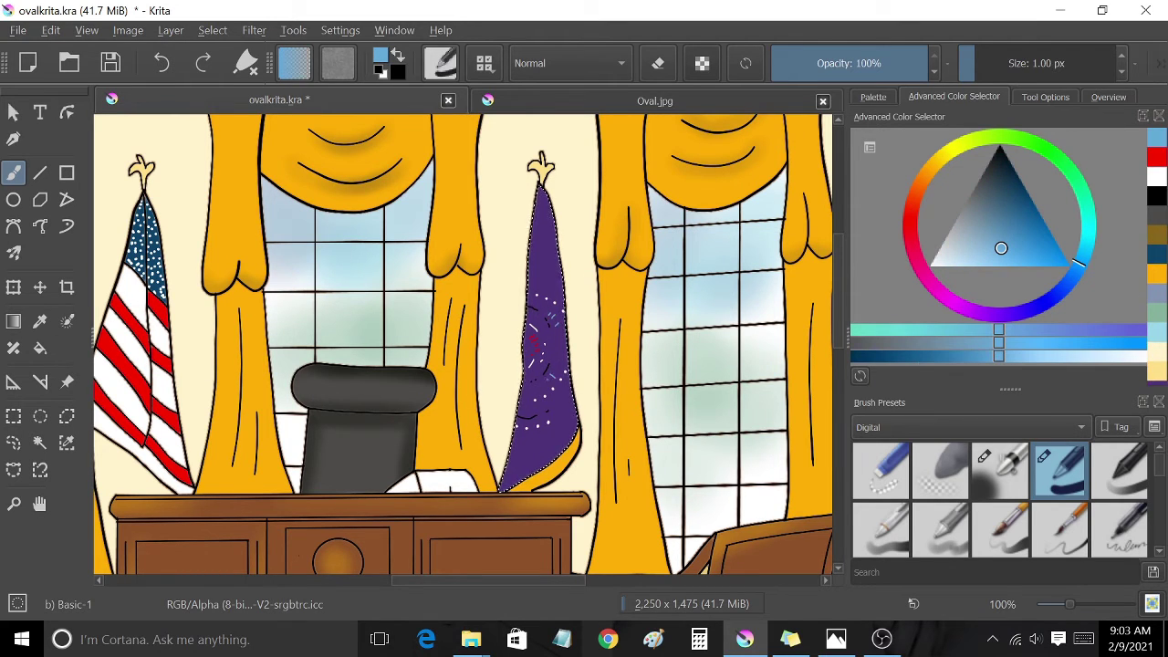
pyautogui.keyDown('ctrl'); pyautogui.scroll(-1, 695, 454); pyautogui.keyUp('ctrl')
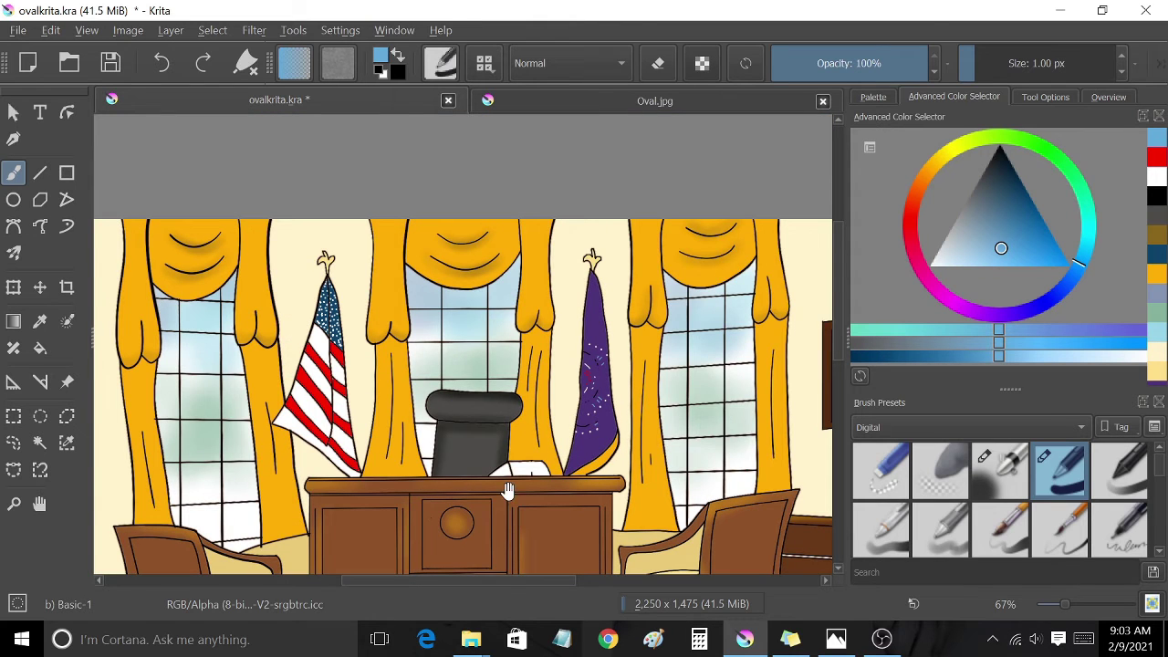
# Zoom in on the rug seal and fill the box's top strip light blue
pyautogui.scroll(-2, 508, 490)
pyautogui.keyDown('ctrl'); pyautogui.scroll(2, 521, 482); pyautogui.keyUp('ctrl')
pyautogui.click(39, 442)
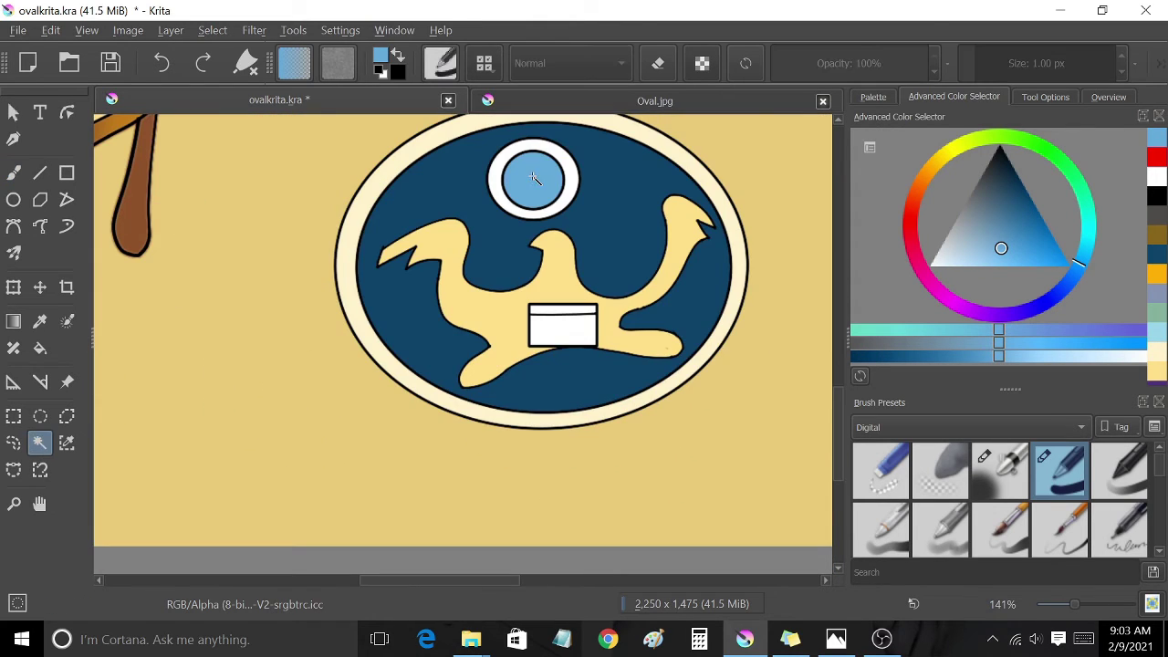
pyautogui.press('f')
pyautogui.keyDown('ctrl'); pyautogui.scroll(1, 574, 313); pyautogui.keyUp('ctrl')
pyautogui.click(584, 315)
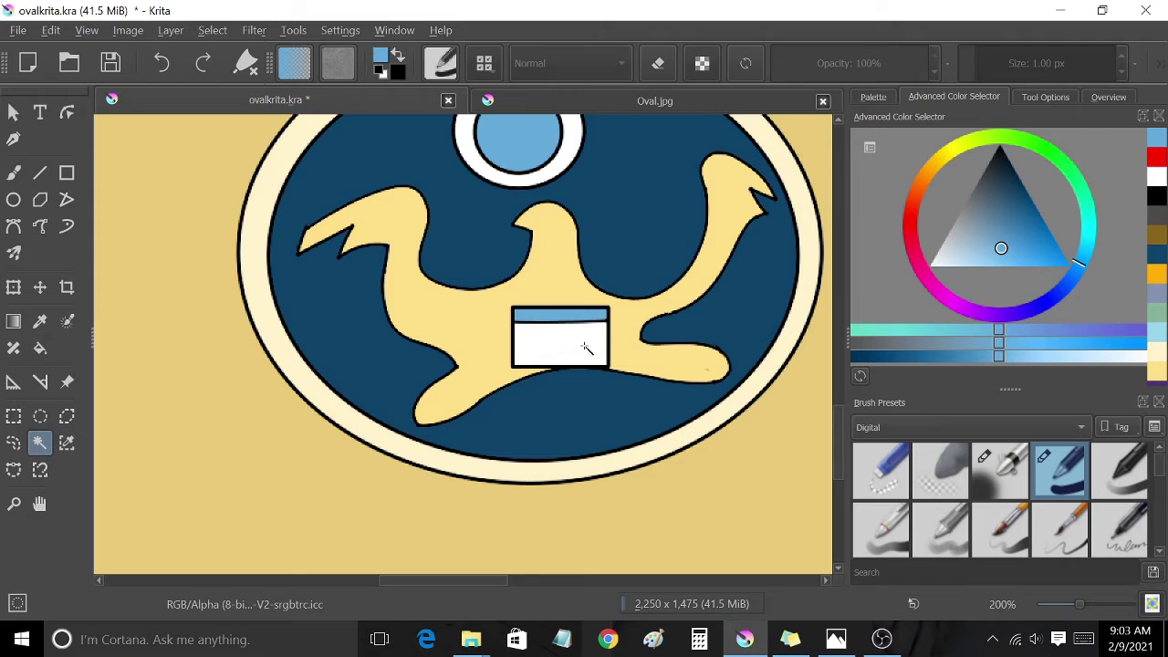
# Paint red vertical stripes in the box with a 2 px brush, then sample the rim's pale cream
pyautogui.click(1161, 159)
pyautogui.press('b')
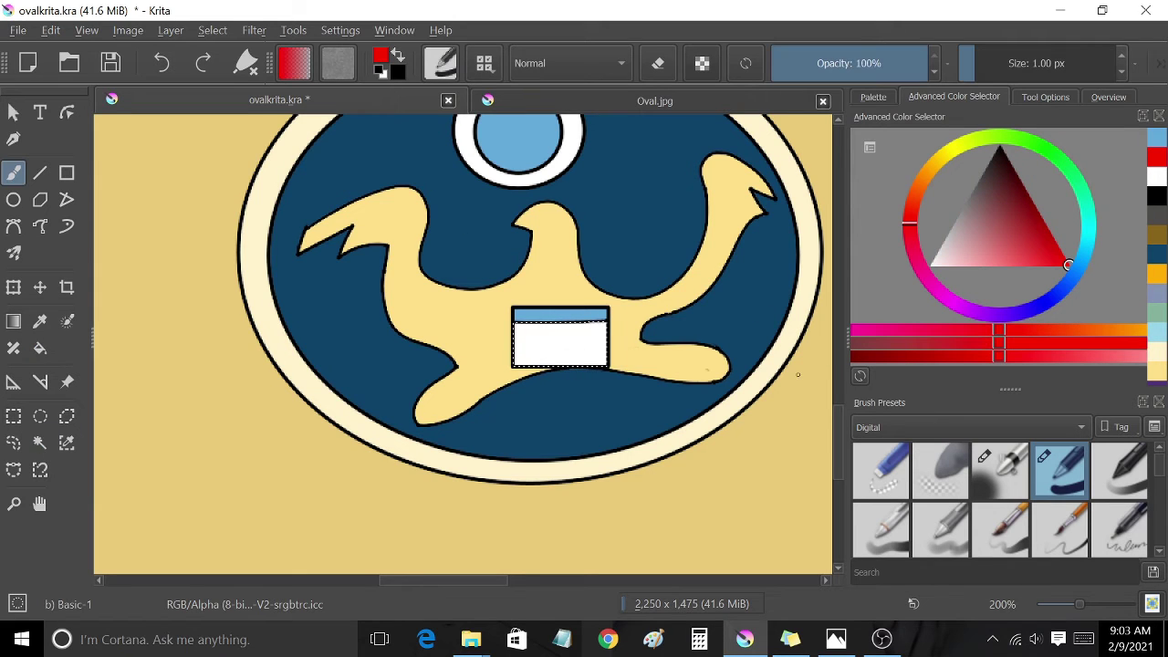
pyautogui.moveTo(599, 321)
pyautogui.mouseDown()
pyautogui.moveTo(600, 355)
pyautogui.moveTo(598, 338)
pyautogui.mouseUp()
pyautogui.press(']')
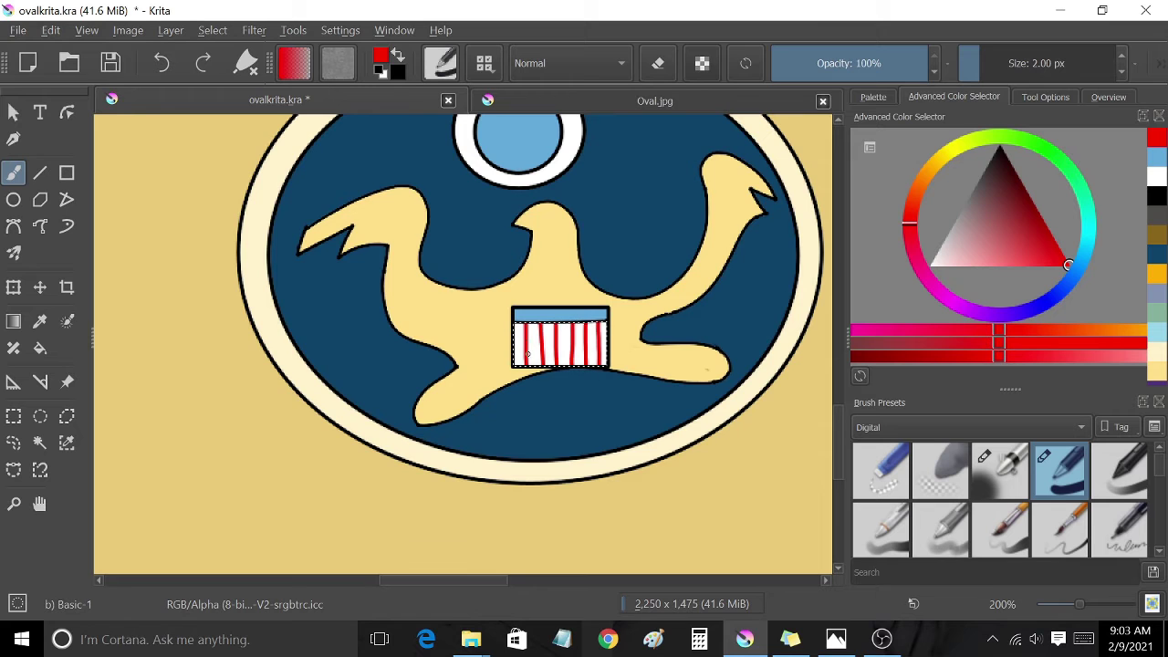
pyautogui.scroll(-1, 624, 325)
pyautogui.keyDown('ctrl'); pyautogui.click(756, 315); pyautogui.keyUp('ctrl')
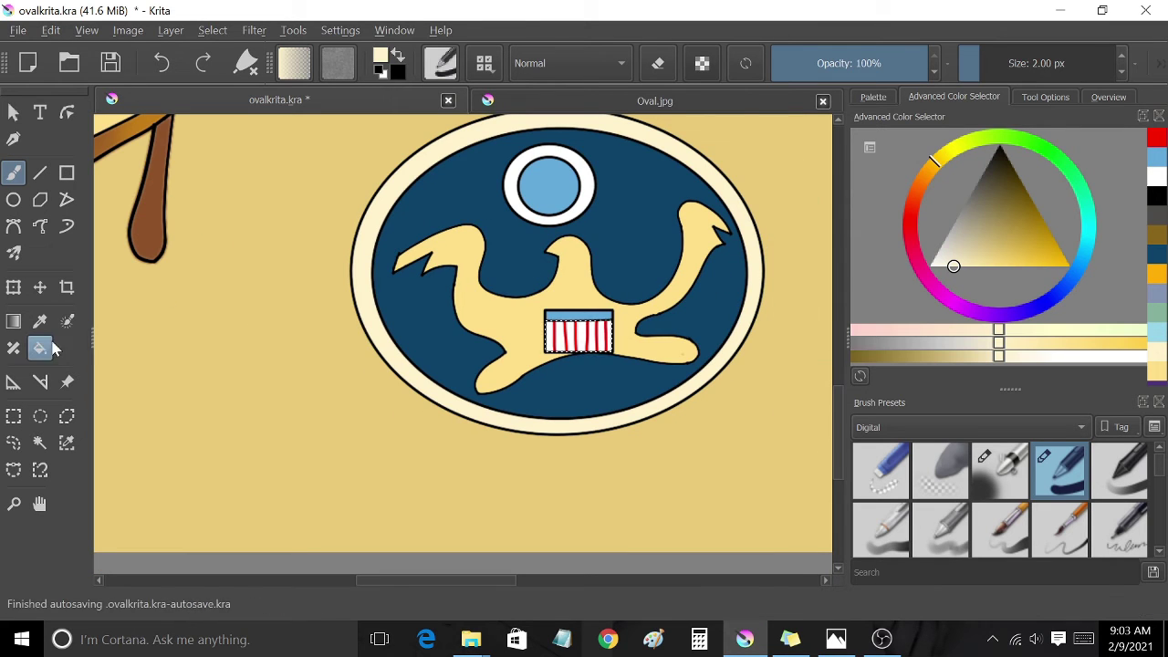
pyautogui.scroll(1, 602, 247)
# Frame the desk, flags and windows, then switch to Canvas Only mode
pyautogui.scroll(-4, 673, 227)
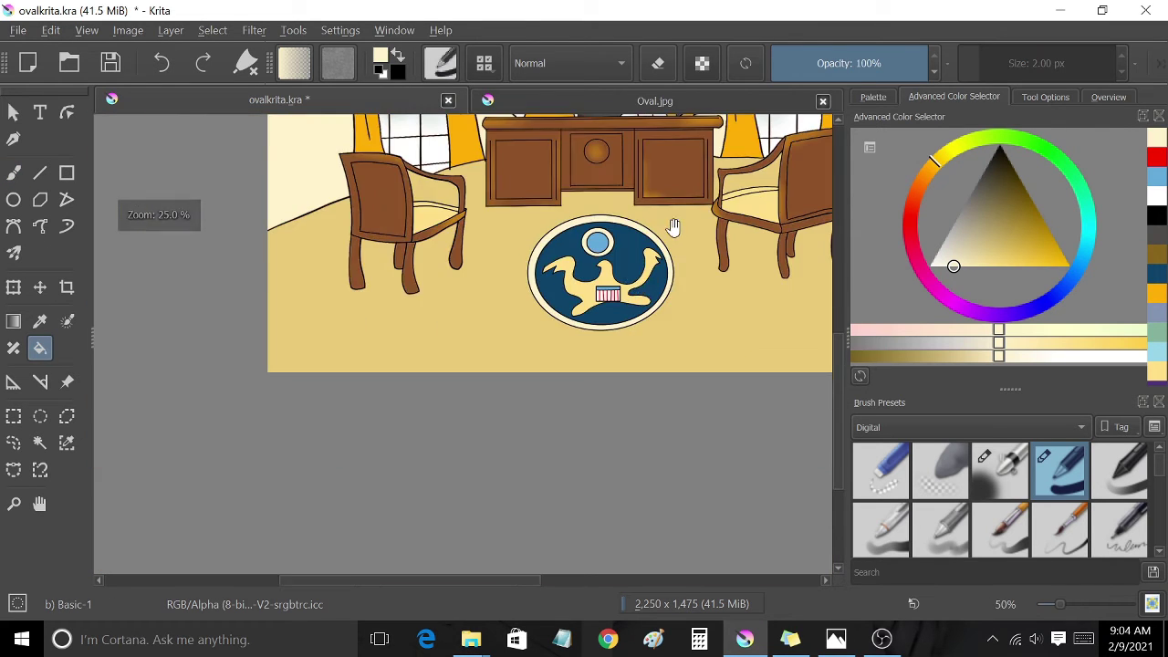
pyautogui.moveTo(674, 227); pyautogui.dragTo(568, 427)
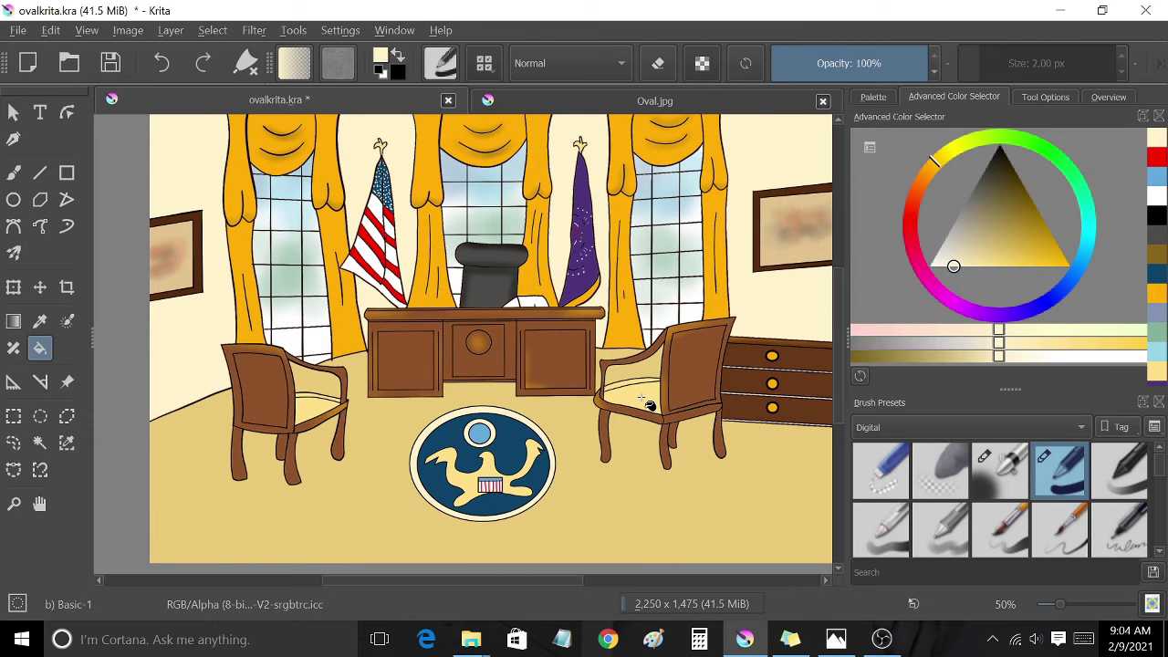
pyautogui.press('Tab')
pyautogui.scroll(1, 885, 395)
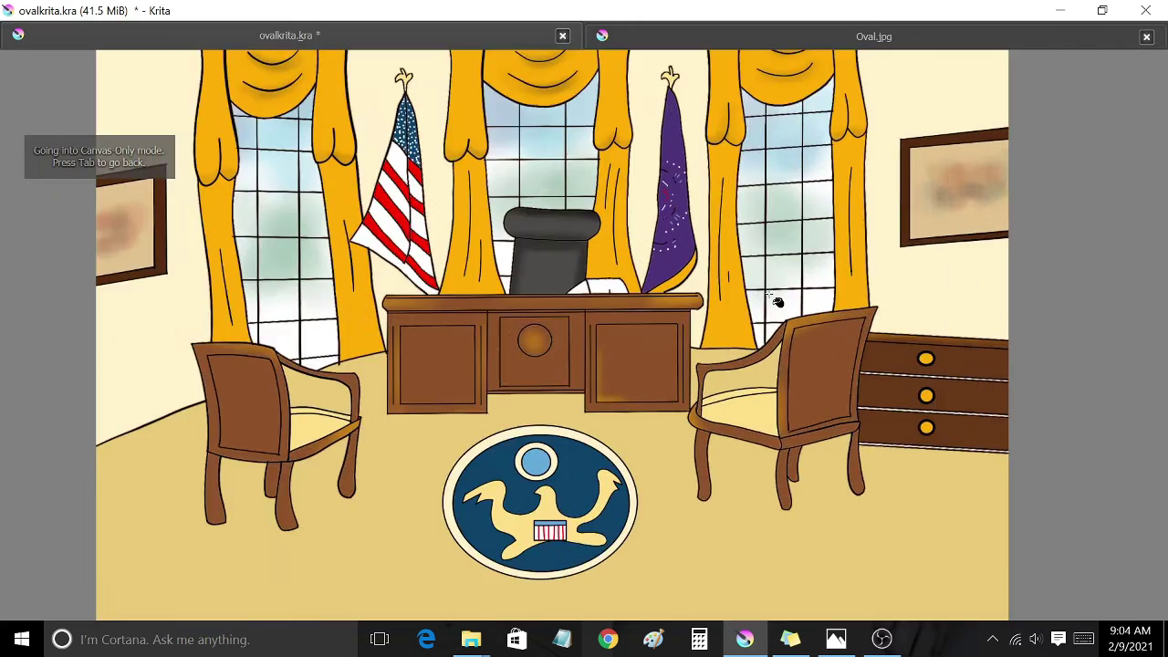